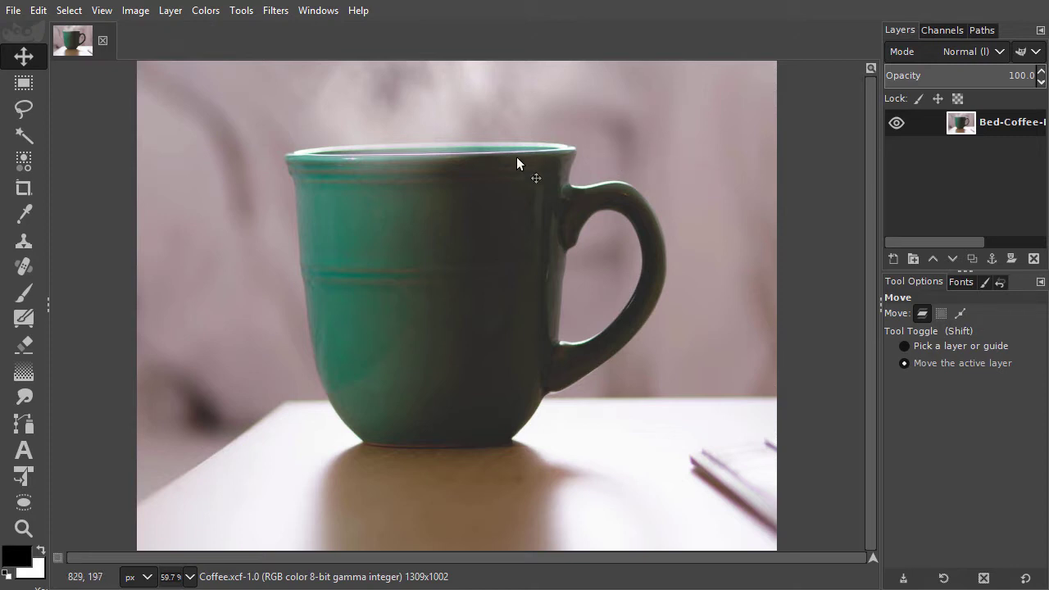
Step: Fuzzy-select the green mug, dragging to raise the threshold until the mug is covered
click(25, 137)
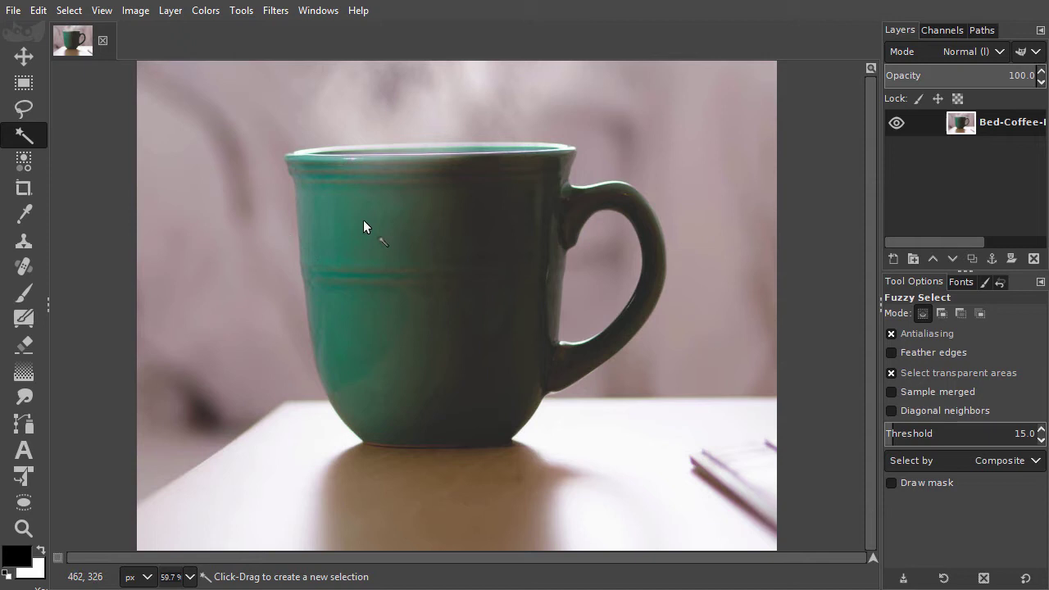
drag(364, 220, 400, 221)
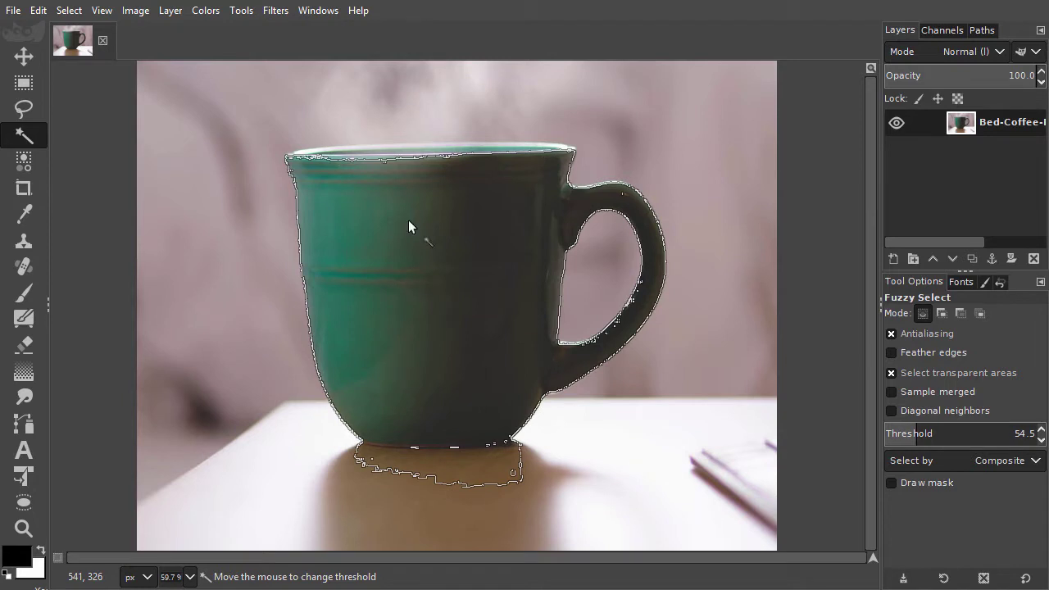
drag(401, 220, 409, 221)
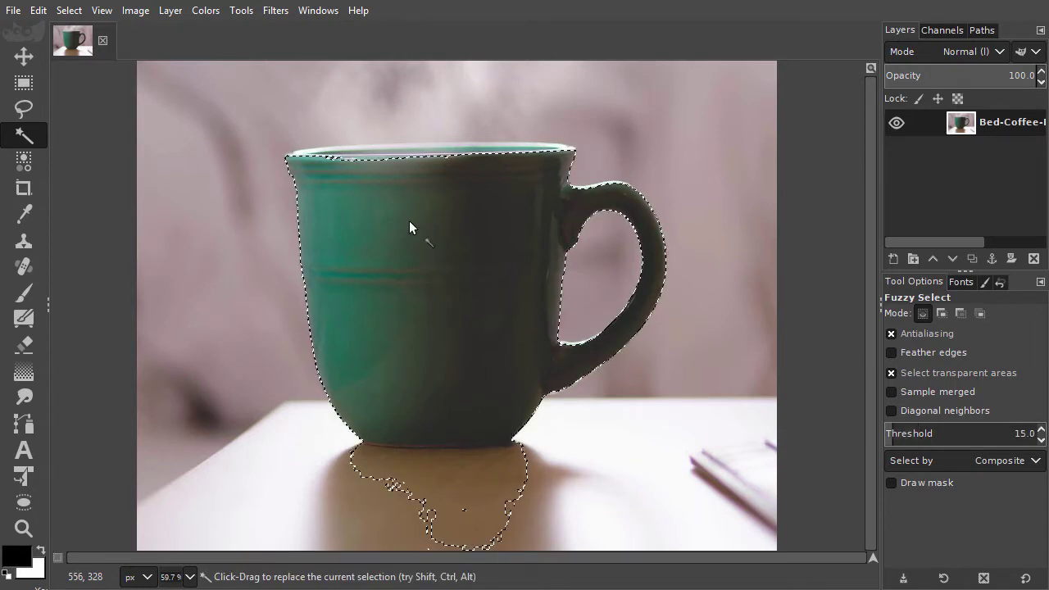
Step: Zoom and pan to inspect the selection edges at the mug's base and shadow
scroll(565, 148, up, 3)
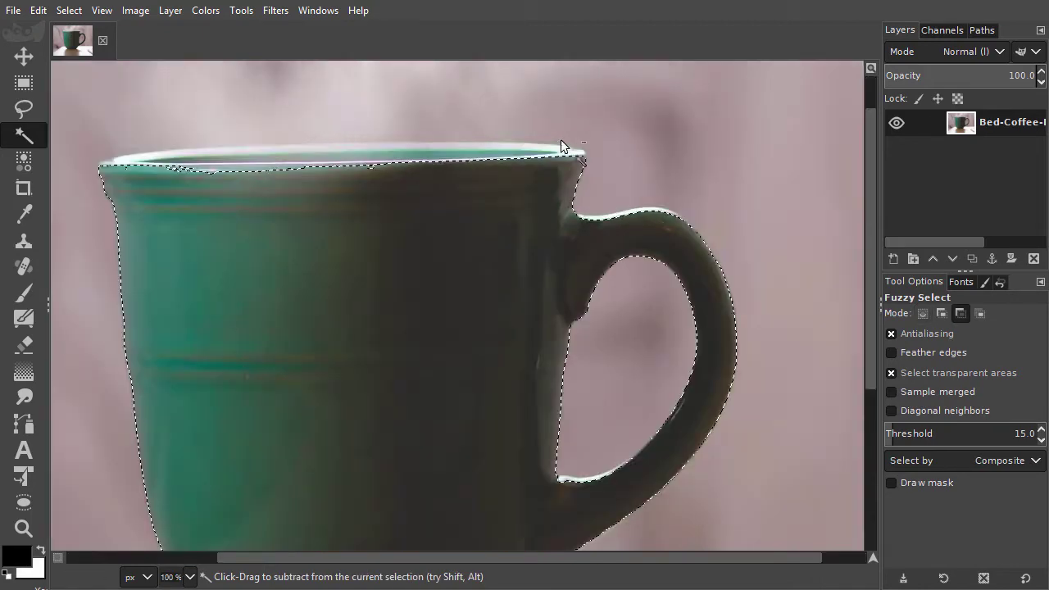
scroll(564, 148, up, 2)
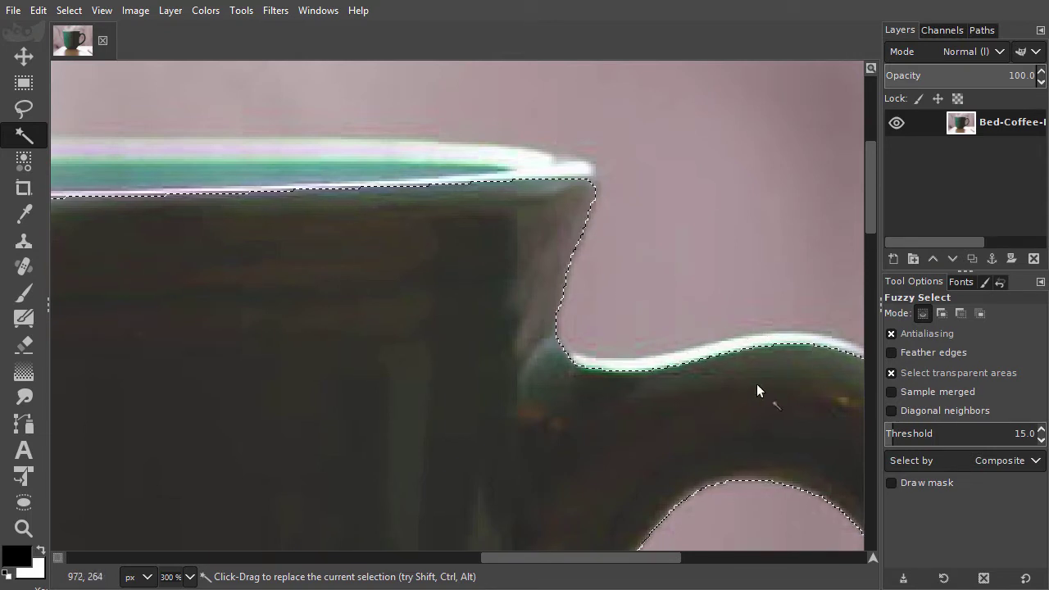
scroll(705, 379, down, 3)
scroll(697, 376, down, 3)
scroll(700, 385, down, 3)
scroll(555, 328, down, 3)
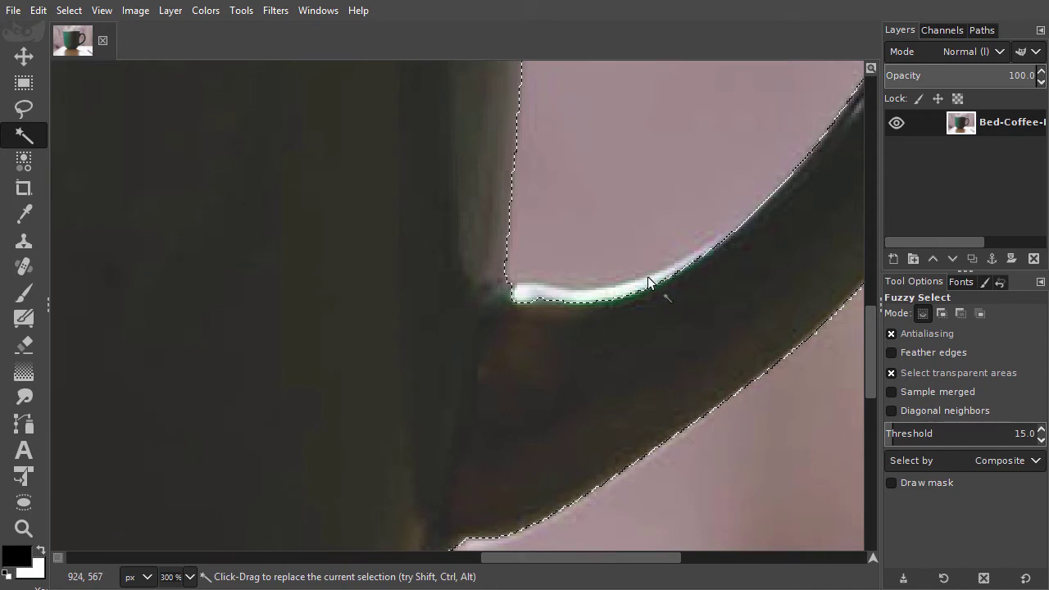
scroll(639, 283, down, 3)
scroll(625, 295, down, 3)
scroll(573, 278, down, 2)
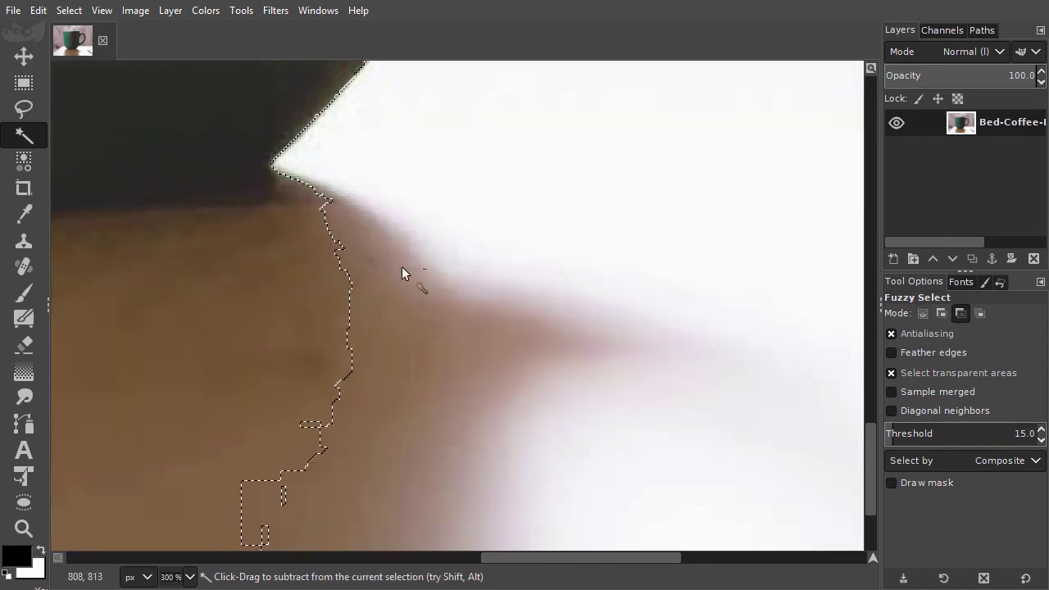
ctrl+scroll(458, 287, down, 1)
ctrl+scroll(468, 288, down, 1)
ctrl+scroll(467, 287, down, 1)
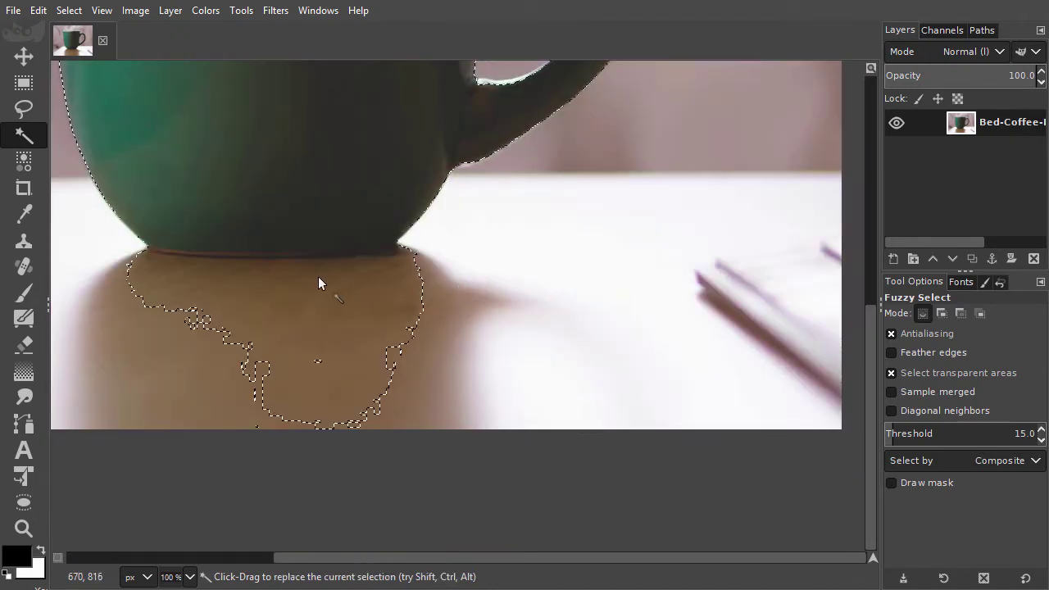
drag(316, 281, 489, 286)
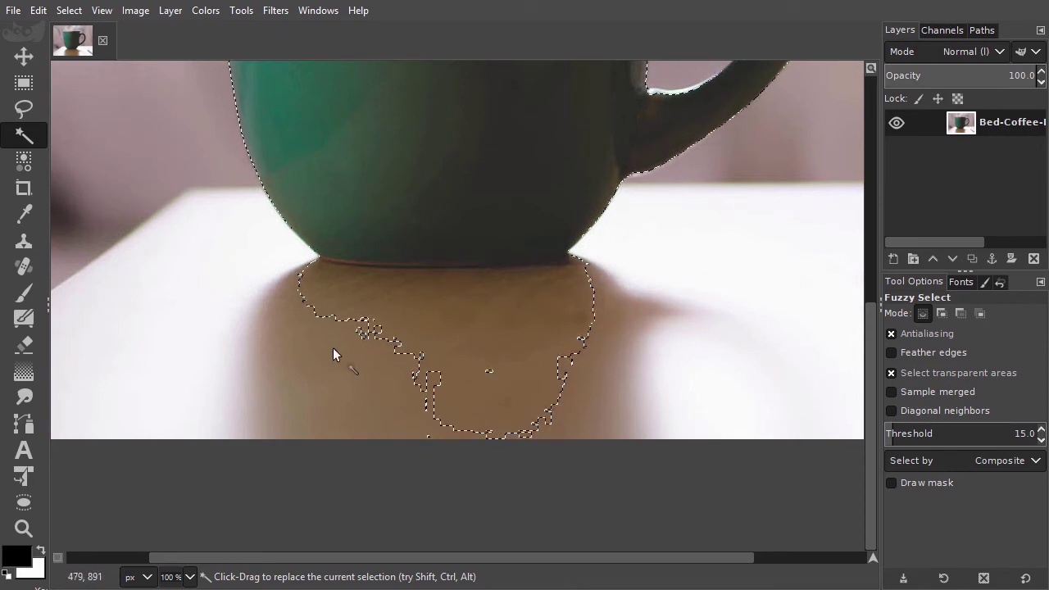
Step: Draw a subtracting rectangle selection over the shadow below the mug
key(r)
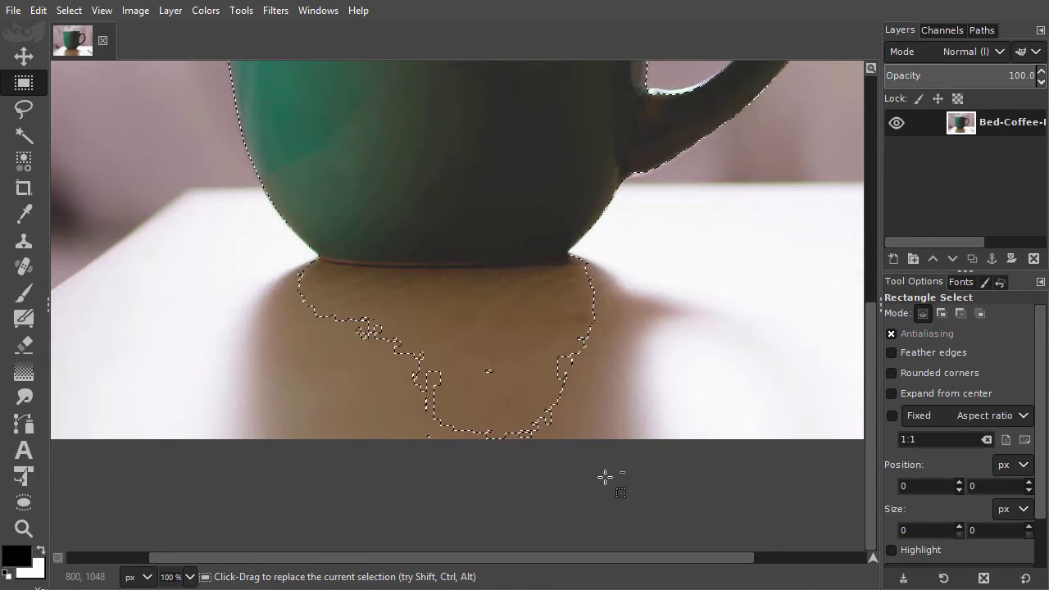
key(ctrl)
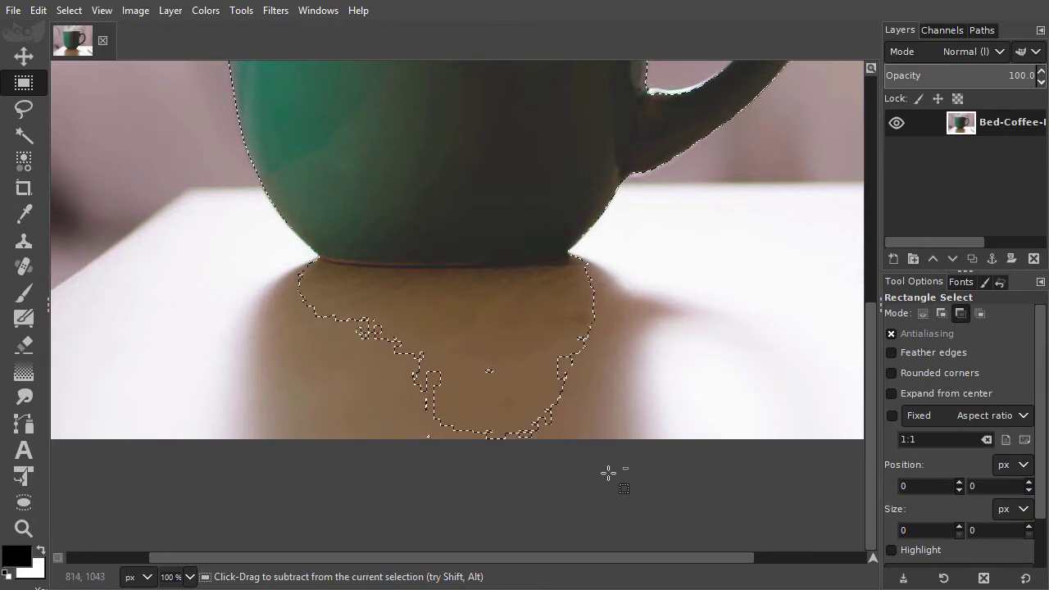
mouse_move(612, 471)
mouse_down()
mouse_move(335, 450)
mouse_move(243, 459)
mouse_move(234, 431)
mouse_move(242, 280)
mouse_move(255, 274)
mouse_up()
Step: Commit the shadow removal, then zoom onto the mug rim with Free Select in add mode
click(255, 274)
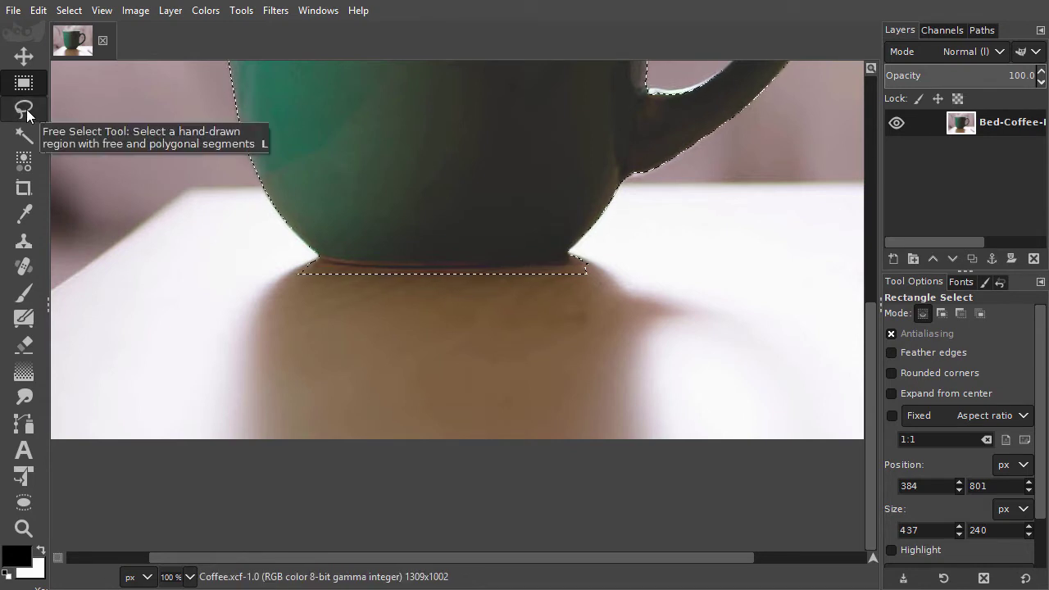
click(25, 109)
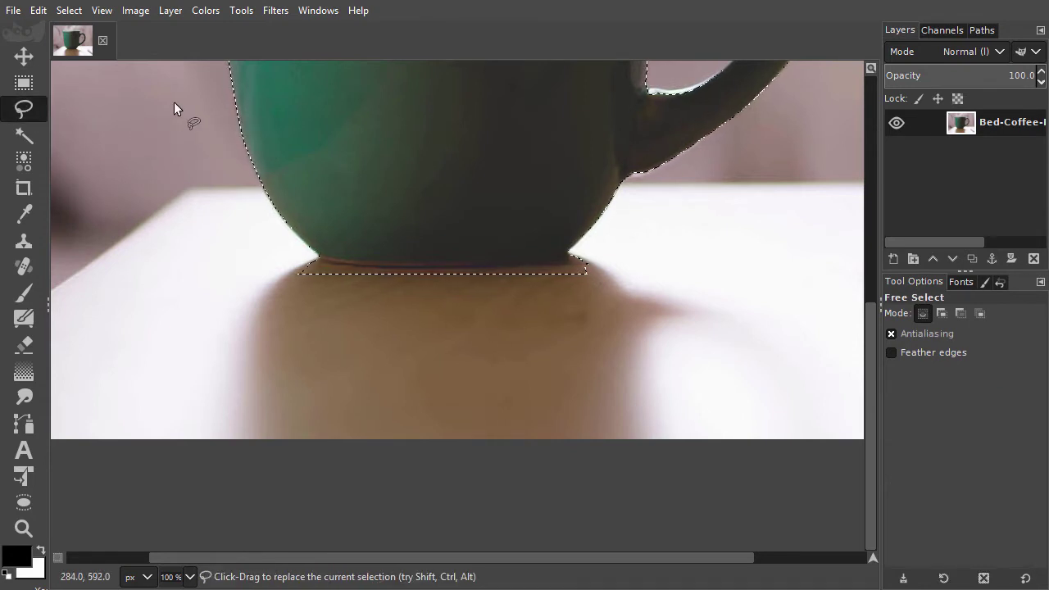
scroll(180, 105, up, 5)
scroll(195, 115, up, 2)
scroll(200, 141, up, 1)
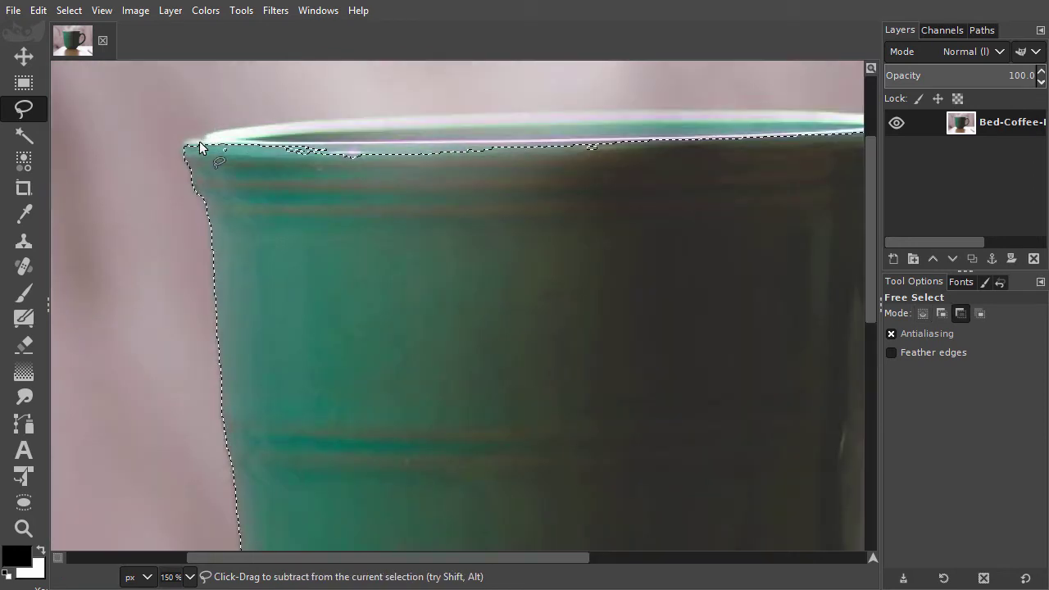
scroll(199, 142, up, 1)
scroll(199, 142, up, 1)
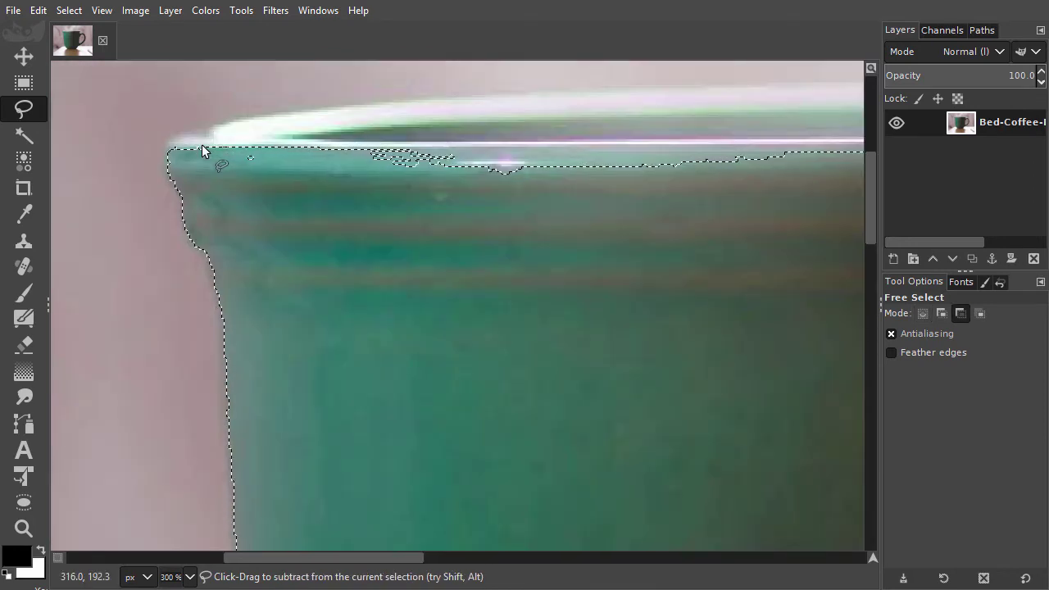
scroll(205, 176, up, 1)
ctrl+scroll(193, 218, up, 1)
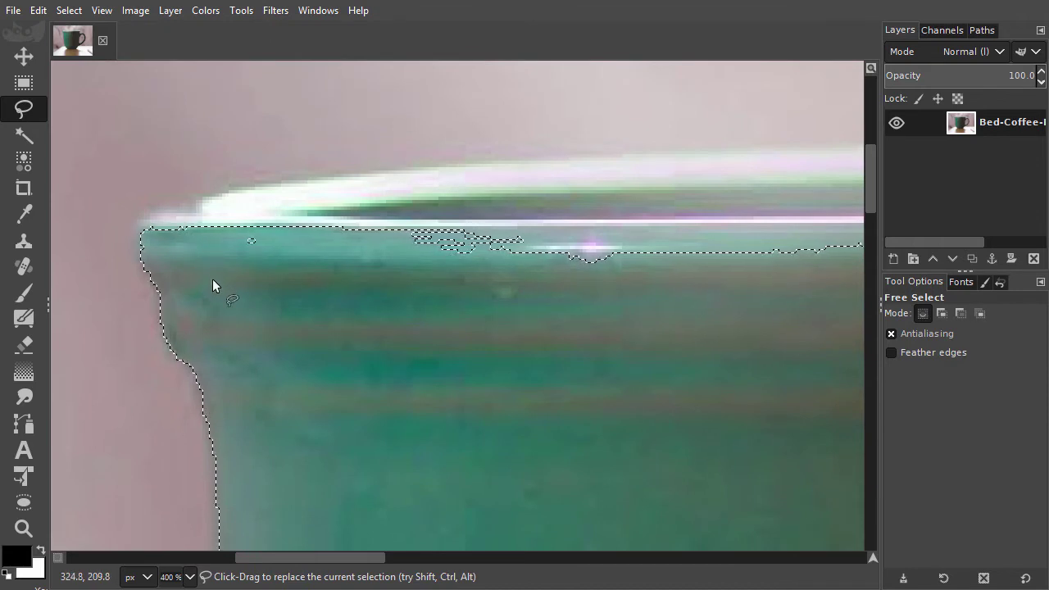
key(shift)
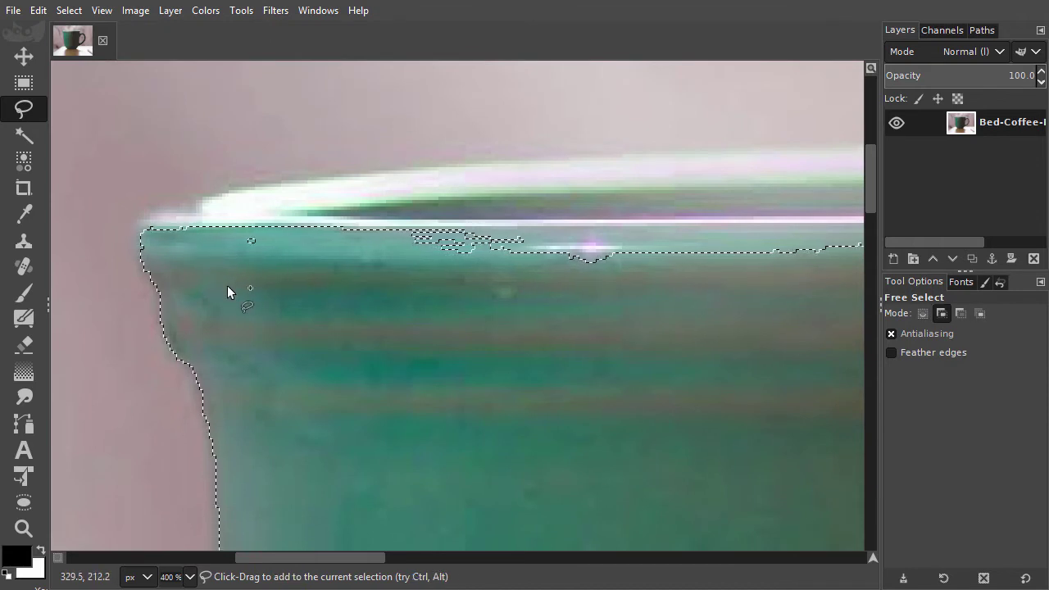
Step: Place outline points along the mug's left rim and across its top edge
click(226, 286)
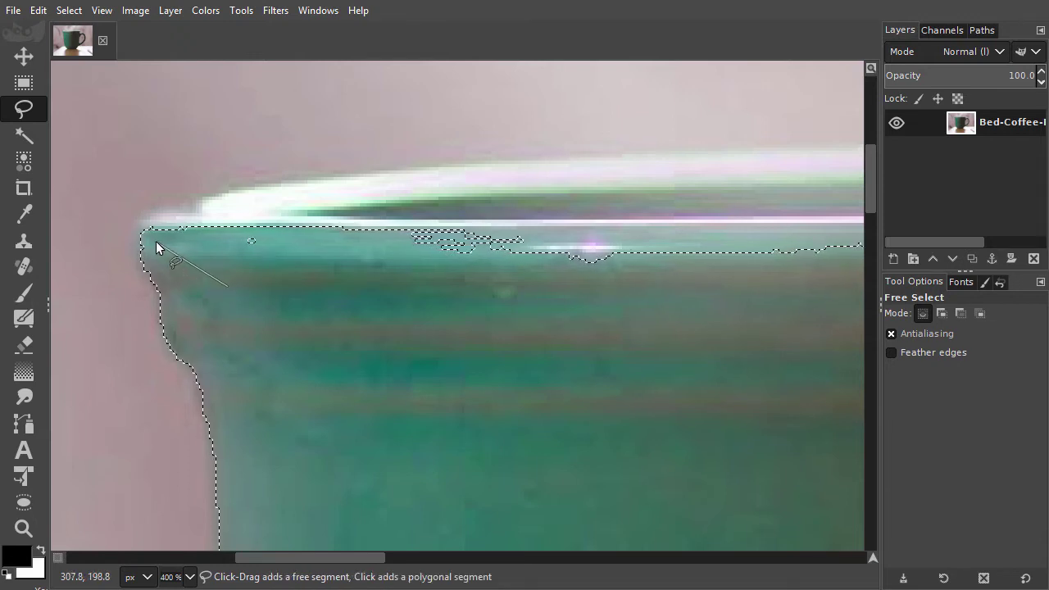
click(142, 224)
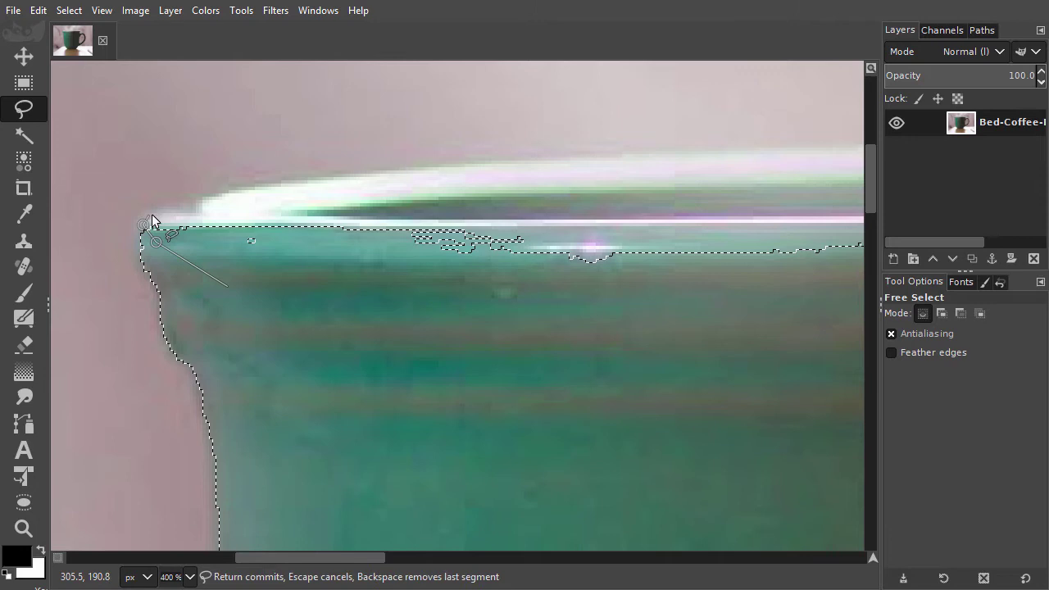
click(164, 207)
click(216, 196)
click(300, 181)
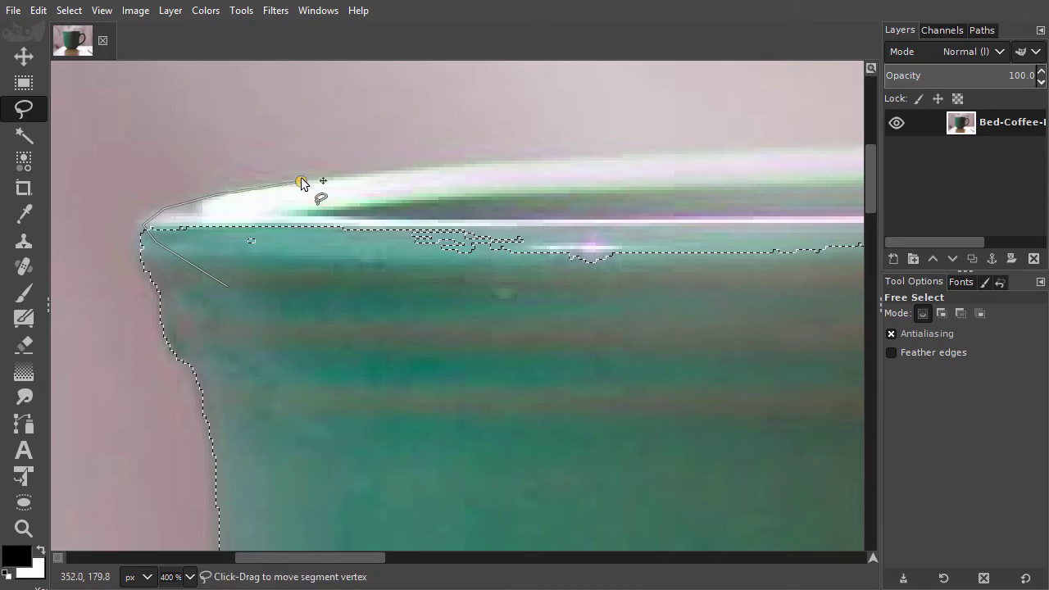
click(374, 169)
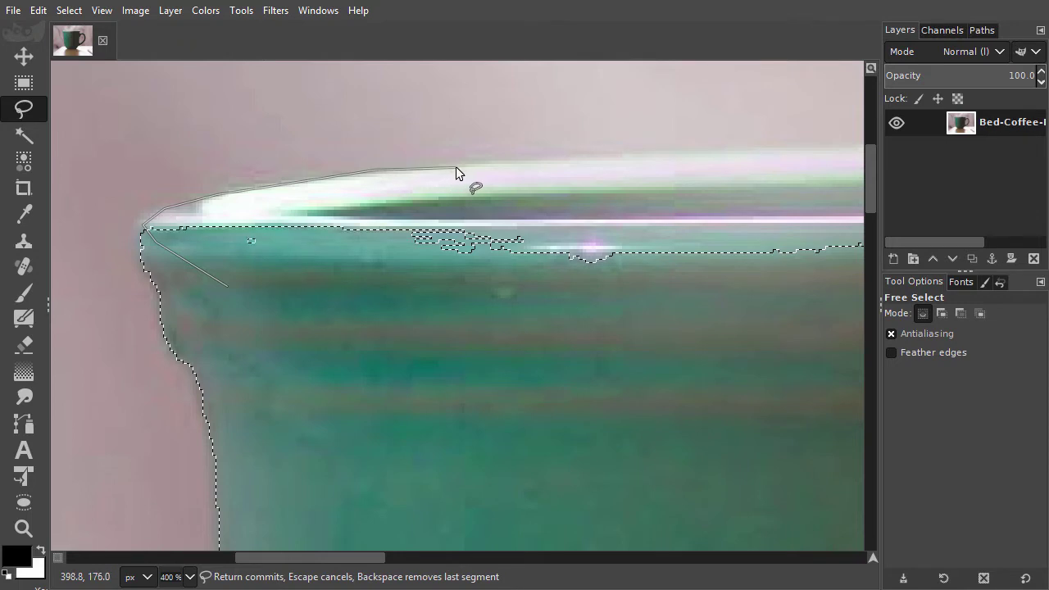
click(522, 159)
click(603, 152)
click(681, 151)
scroll(639, 155, right, 5)
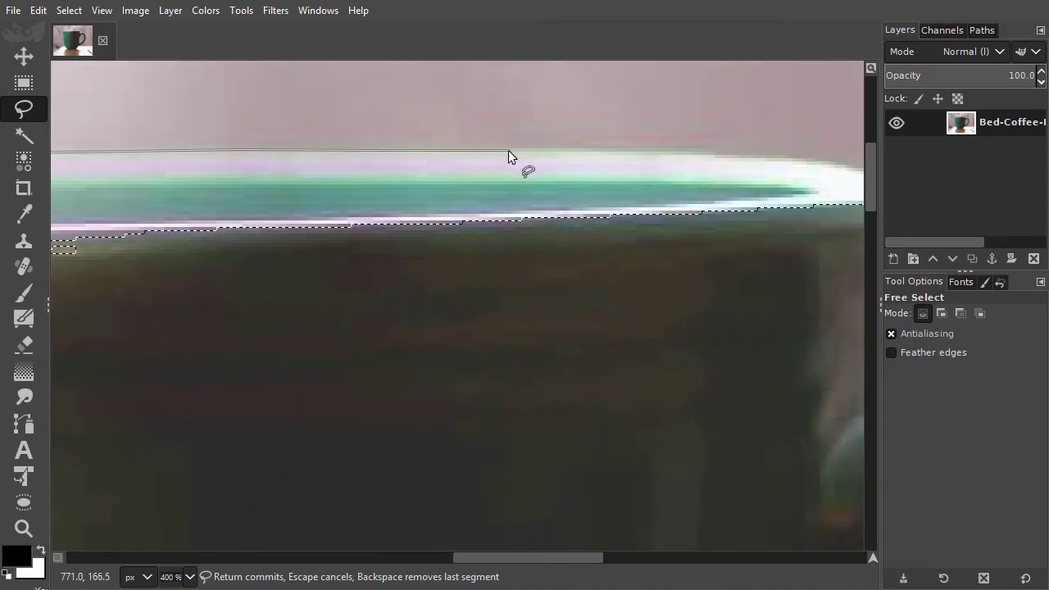
scroll(706, 170, right, 5)
Step: Outline the rim's right lip and the mug's right side, closing the free-form shape
click(597, 159)
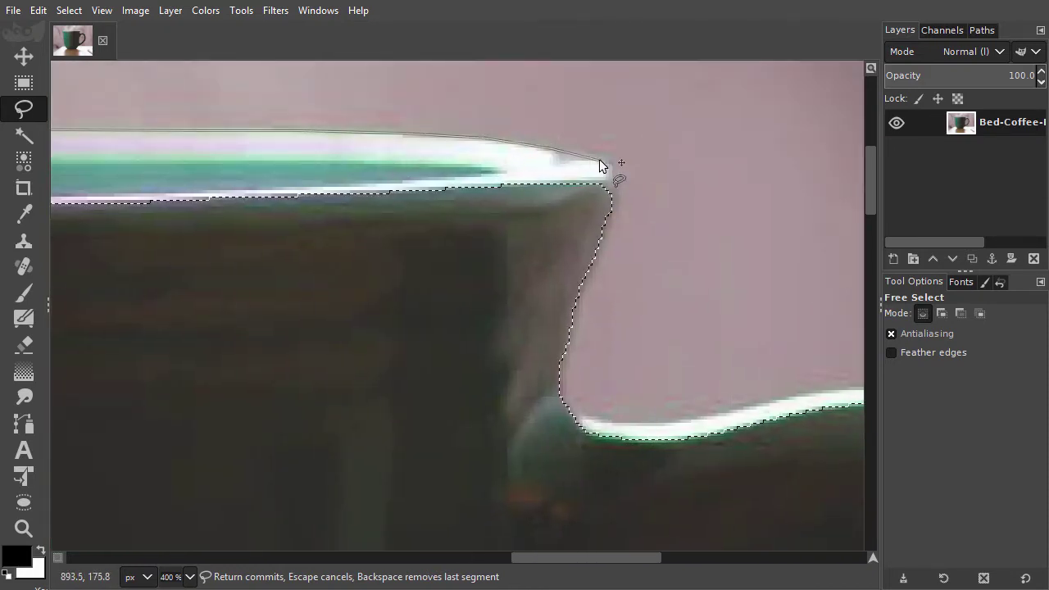
click(608, 199)
click(558, 261)
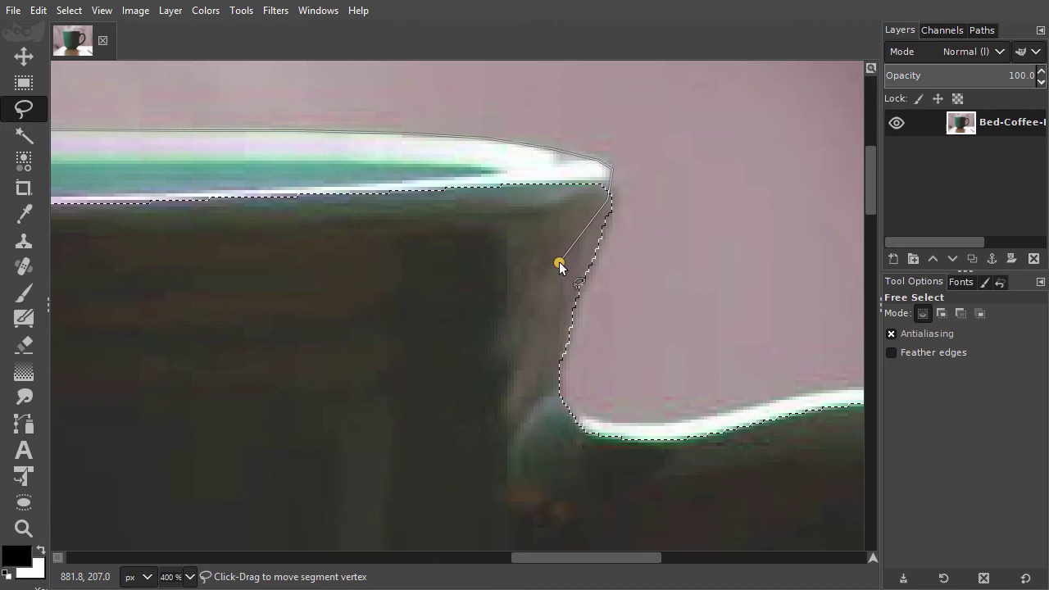
ctrl+scroll(559, 262, down, 1)
ctrl+scroll(564, 263, down, 1)
ctrl+scroll(565, 263, down, 1)
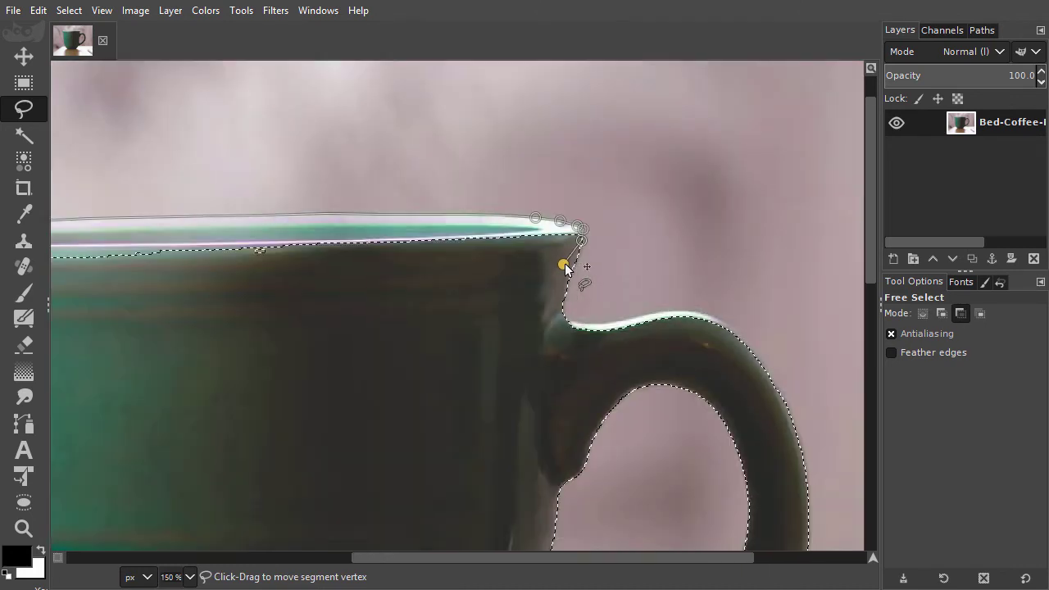
ctrl+scroll(564, 263, down, 1)
scroll(607, 218, down, 1)
scroll(607, 218, left, 1)
scroll(607, 219, down, 1)
scroll(607, 219, left, 1)
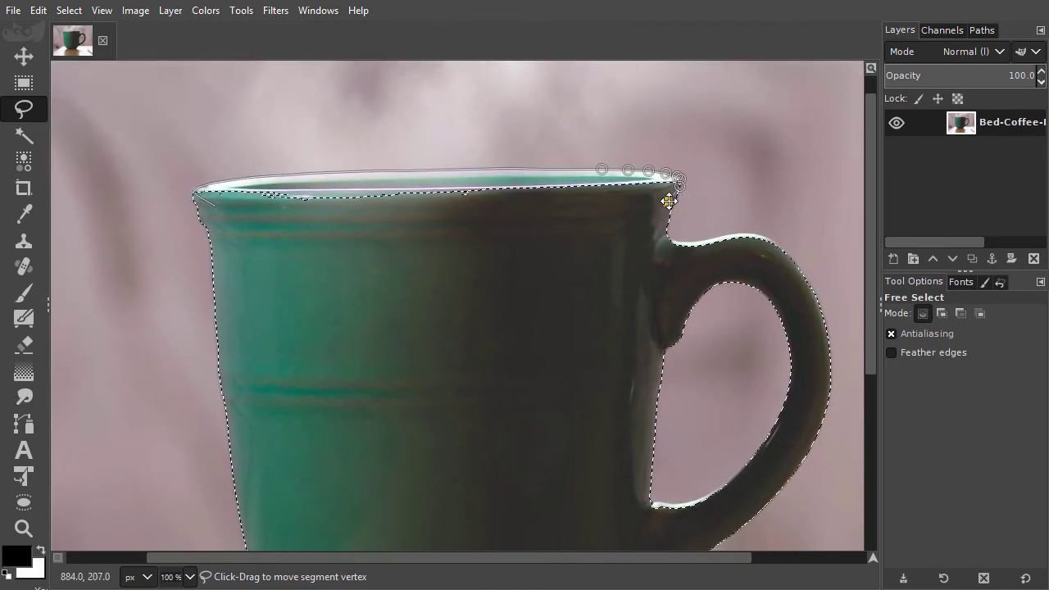
double_click(618, 226)
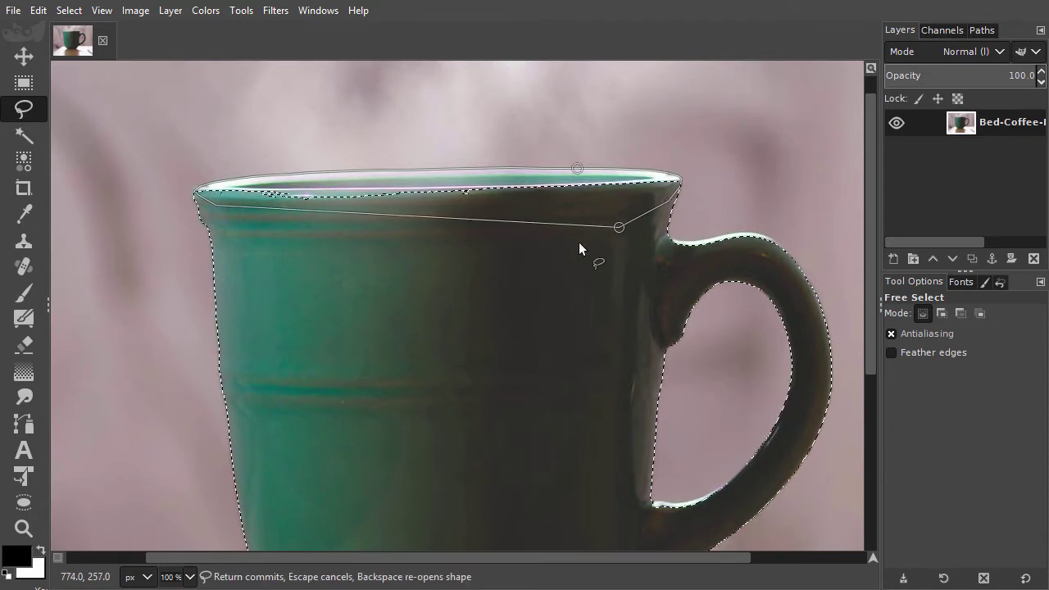
Step: Commit the traced selection and zoom onto the mug base with the Paths tool
key(Return)
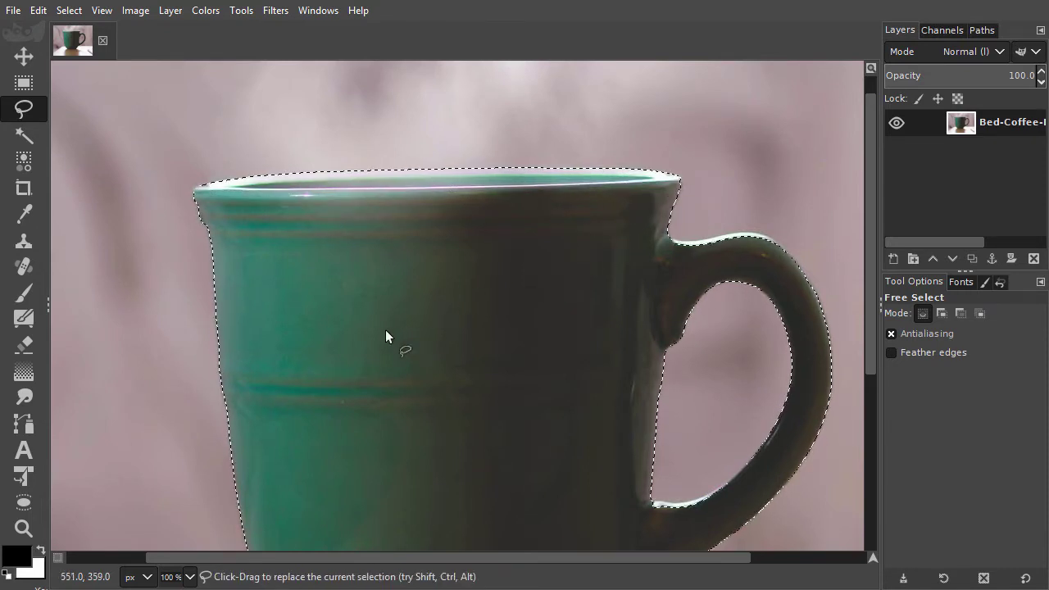
click(19, 426)
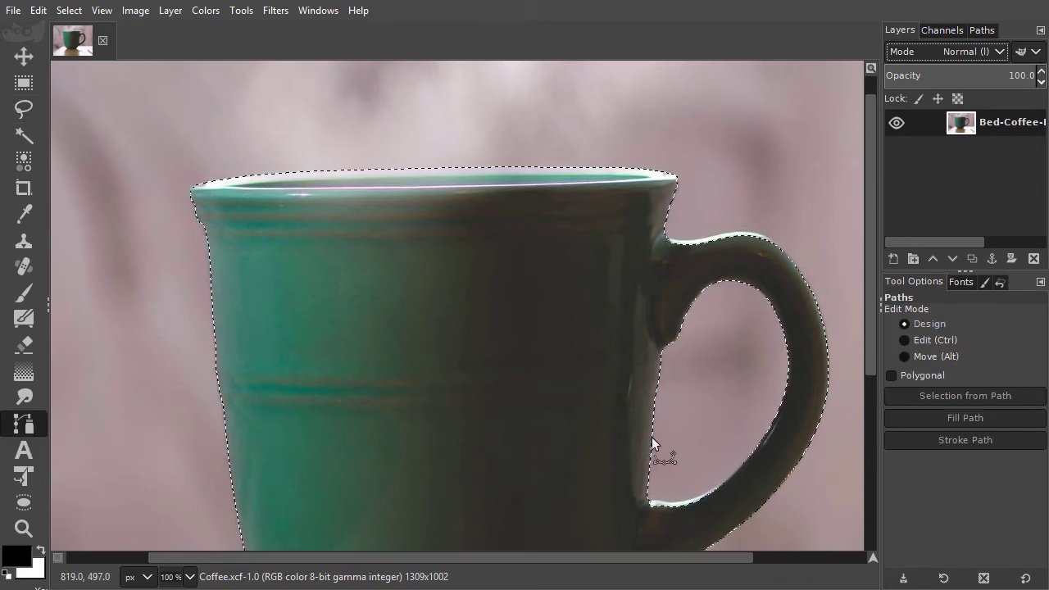
drag(867, 351, 873, 525)
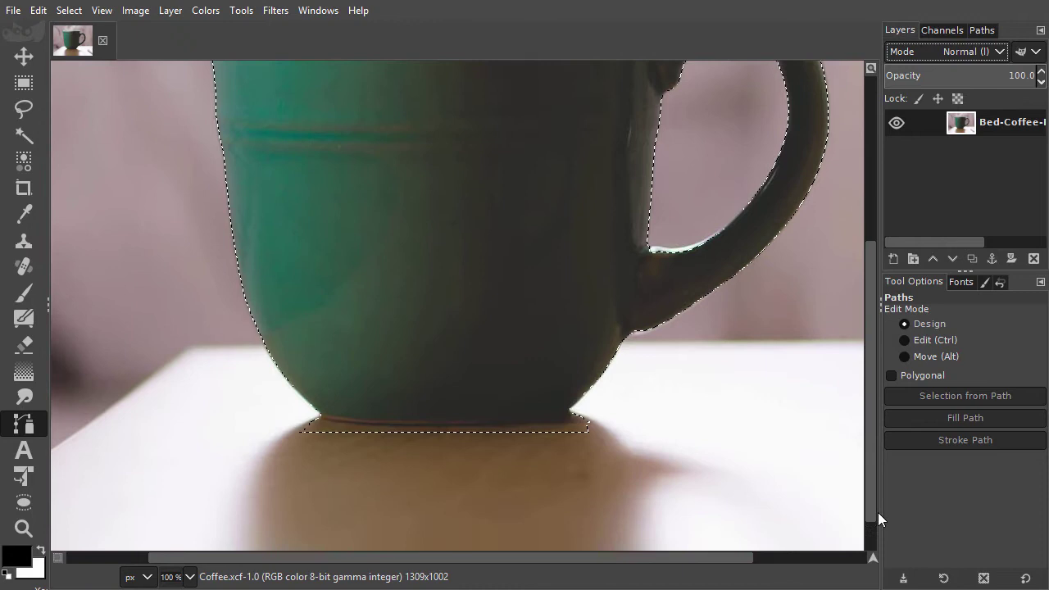
scroll(487, 371, up, 1)
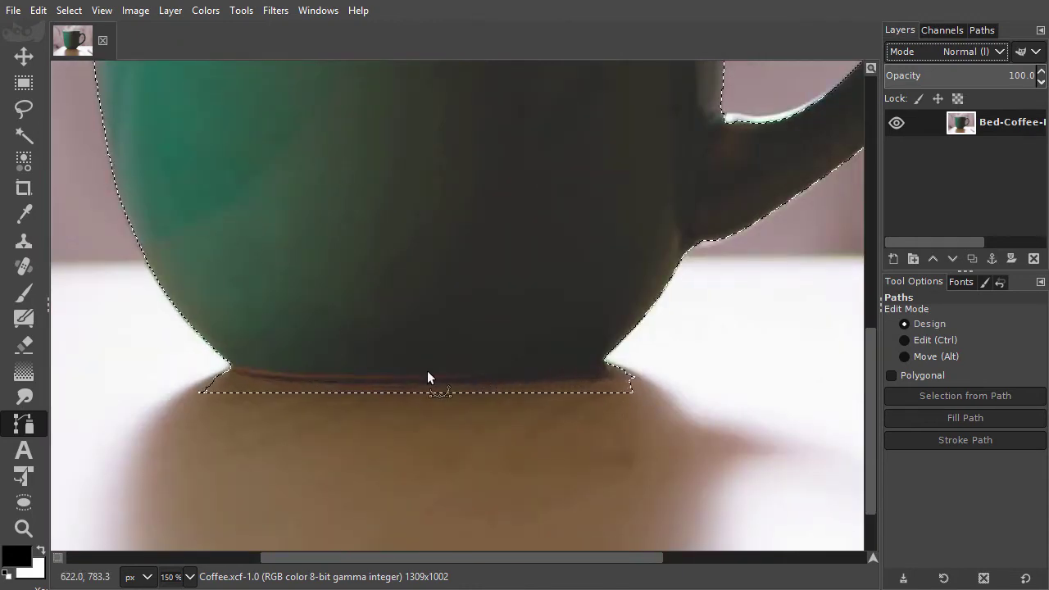
scroll(427, 370, up, 1)
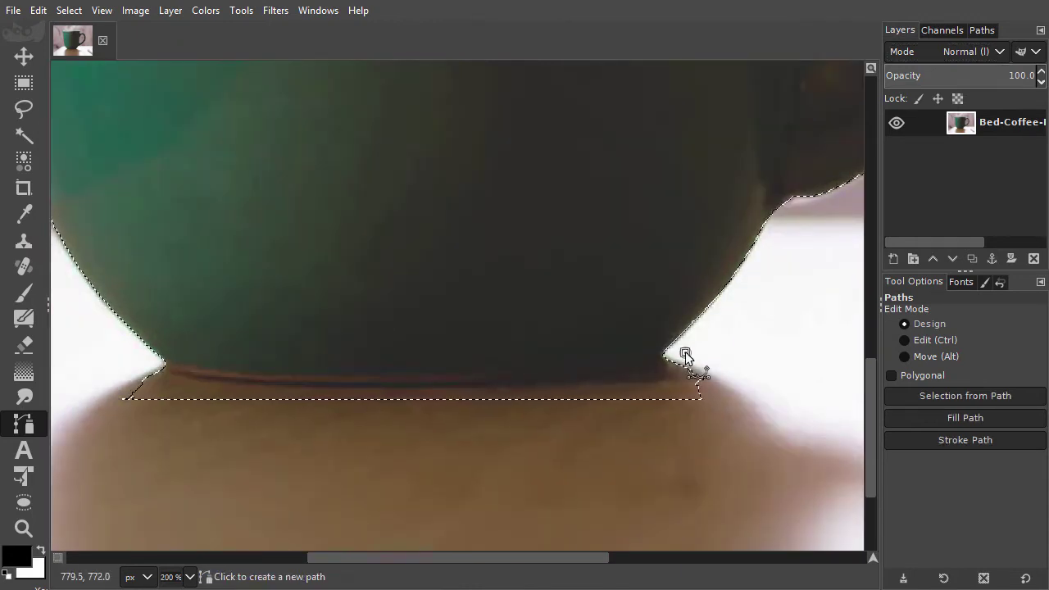
scroll(668, 358, up, 2)
scroll(668, 357, up, 1)
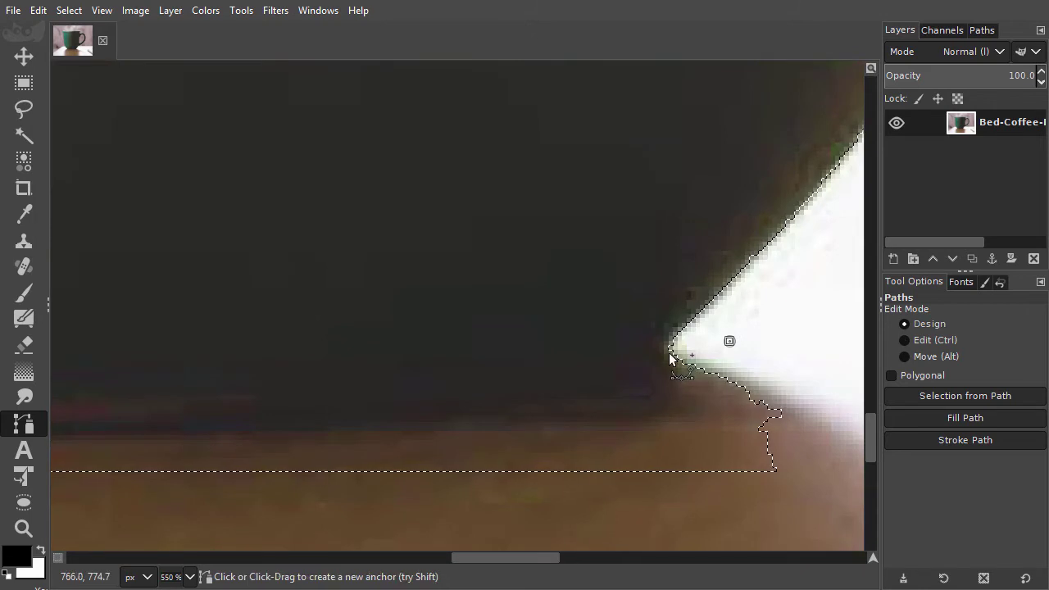
Step: Start a path with anchors at the mug base's lower right and lower left corners
click(669, 348)
drag(669, 413, 612, 459)
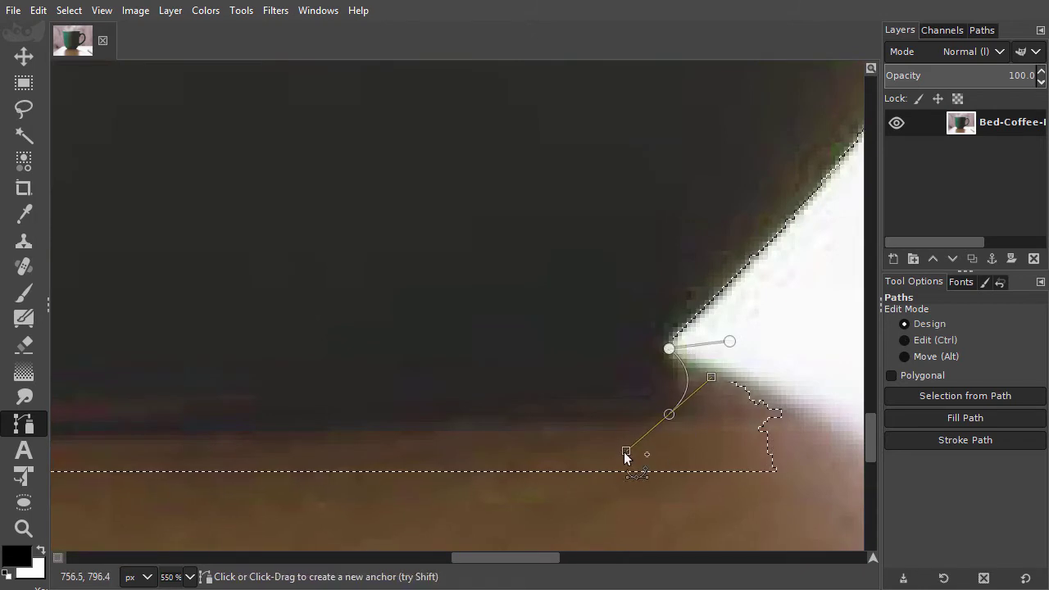
scroll(561, 428, down, 1)
scroll(561, 427, down, 1)
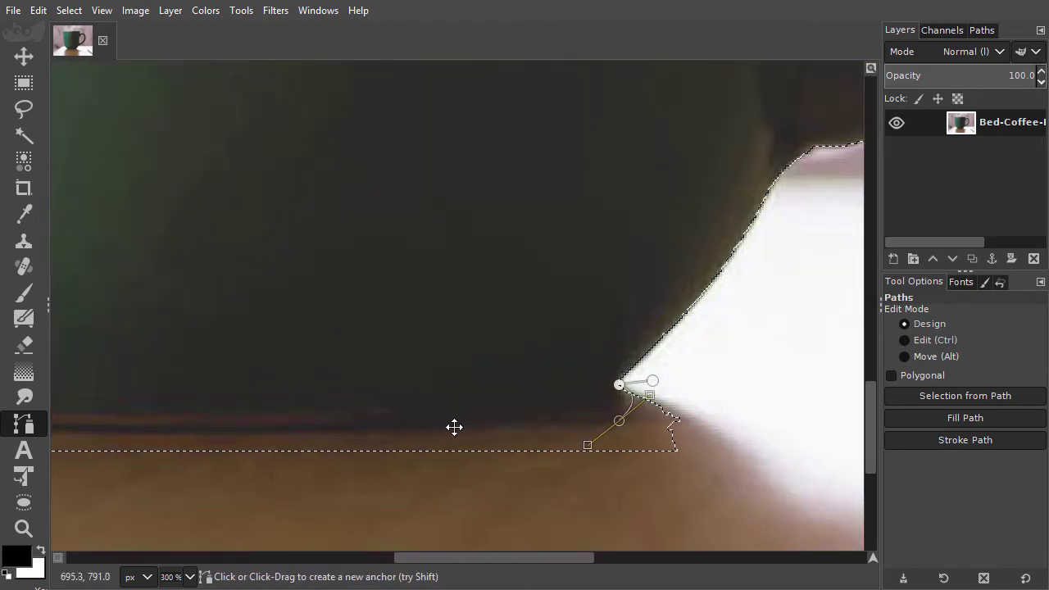
drag(453, 426, 583, 422)
scroll(589, 420, down, 1)
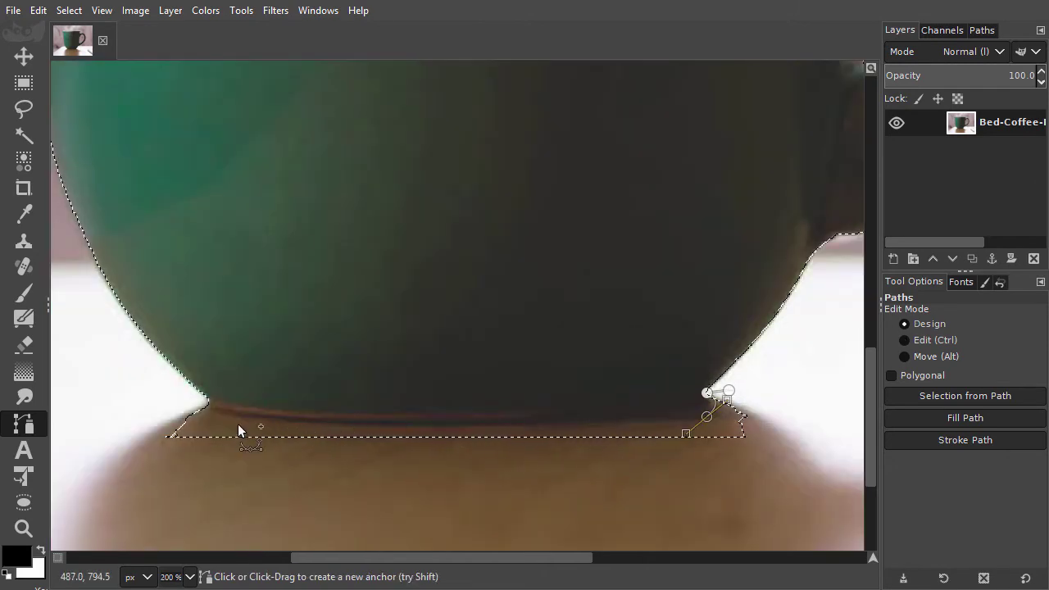
click(207, 408)
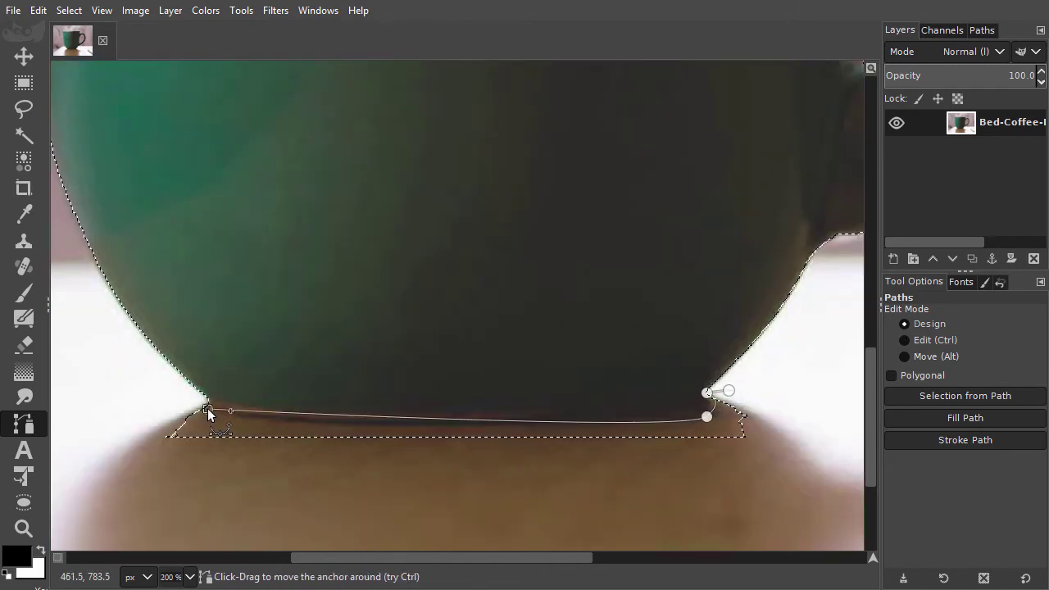
Step: Insert a midpoint anchor and bend the path's curves to follow the mug's base
key(ctrl)
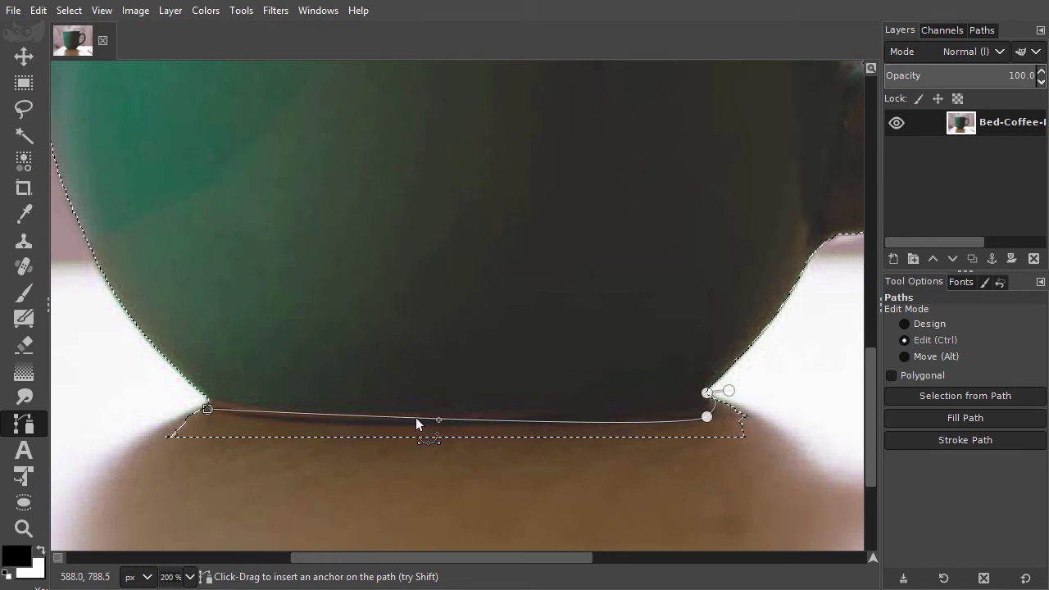
ctrl+click(413, 420)
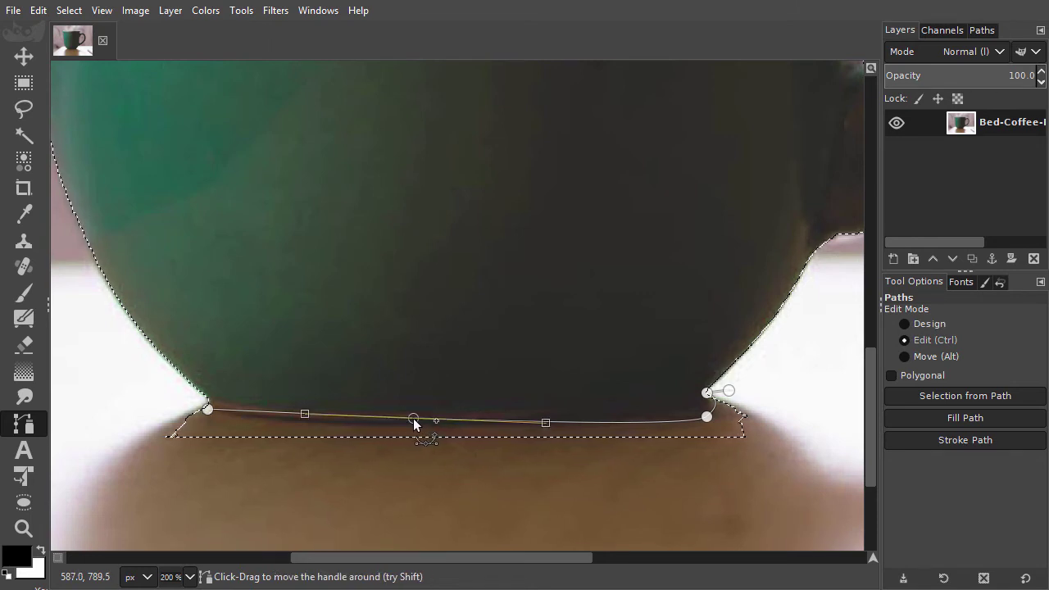
drag(412, 417, 413, 427)
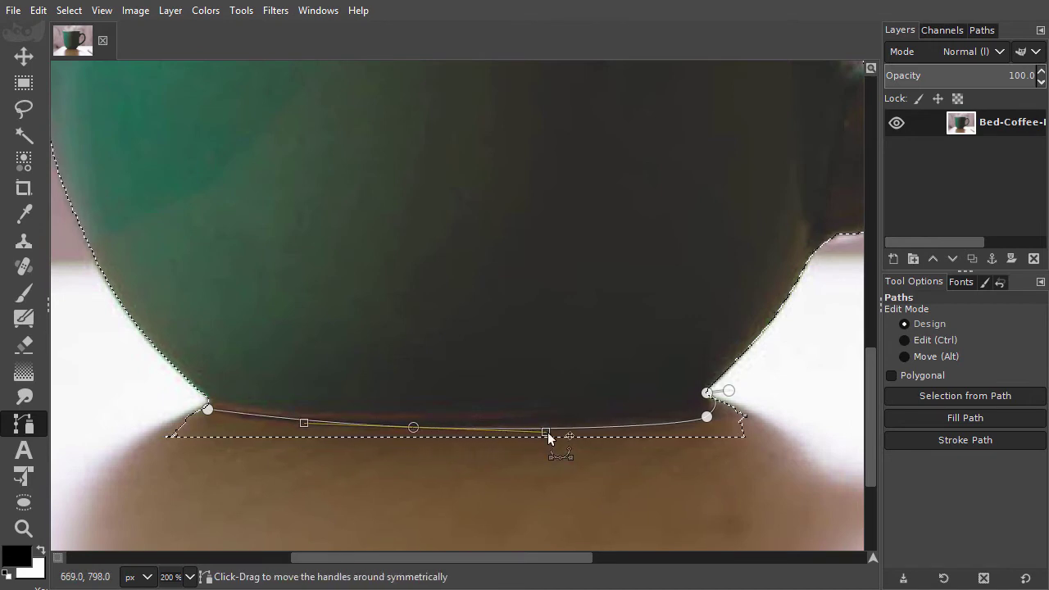
mouse_move(545, 432)
mouse_down()
mouse_move(666, 433)
mouse_move(627, 438)
mouse_up()
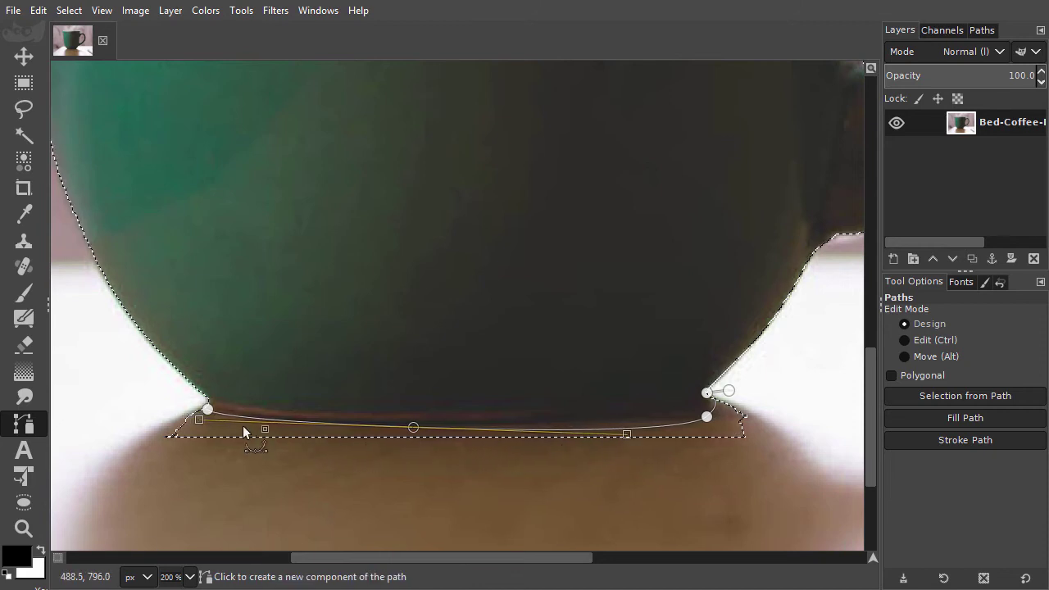
click(209, 410)
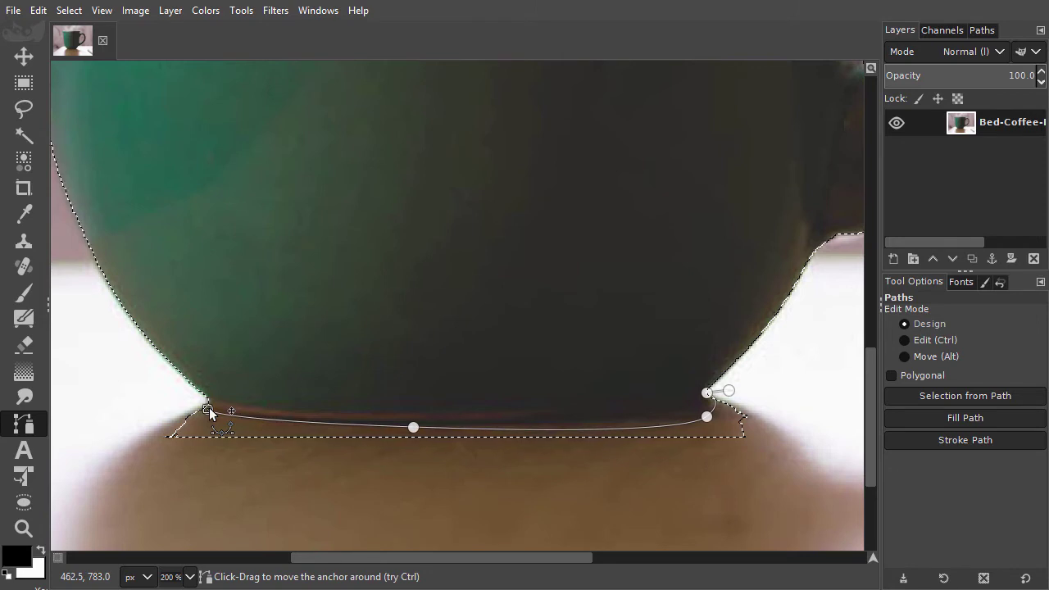
drag(209, 411, 178, 395)
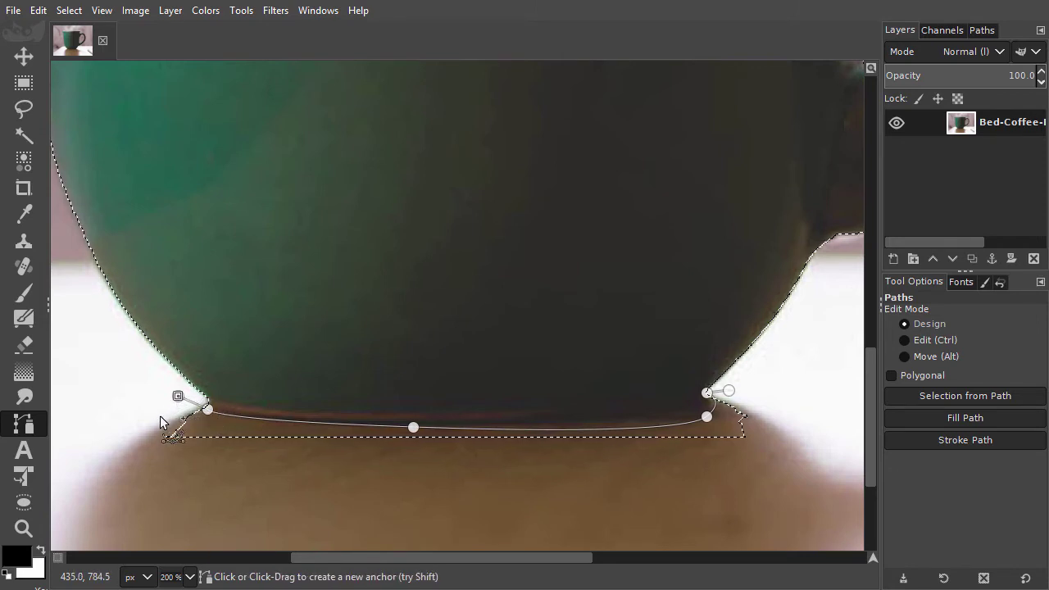
Step: Extend the path down across the table and close it back at its starting anchor
drag(131, 458, 294, 493)
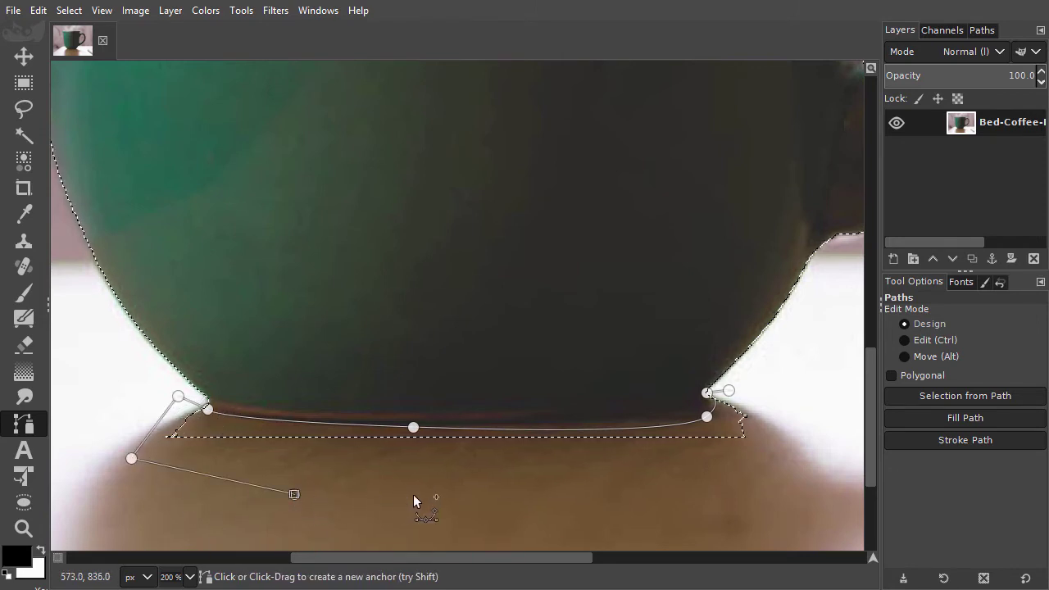
click(502, 494)
click(753, 473)
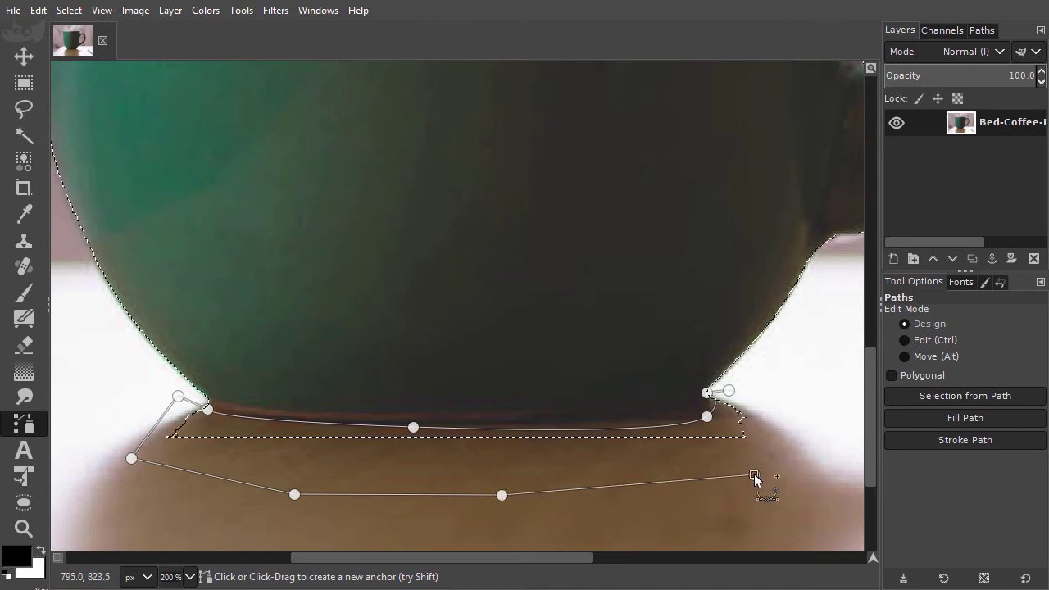
click(759, 406)
key(ctrl)
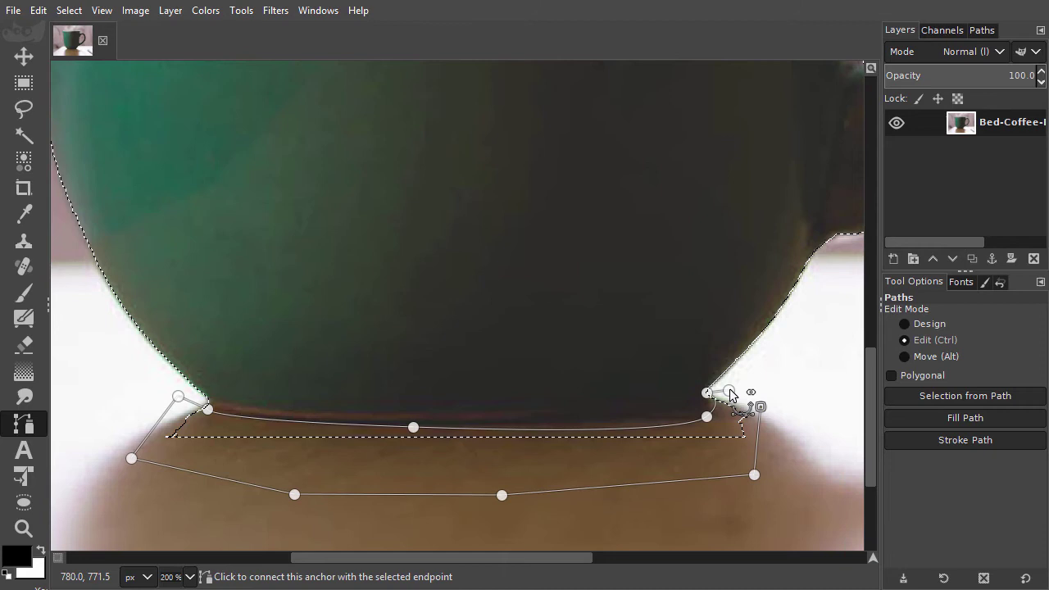
ctrl+click(729, 393)
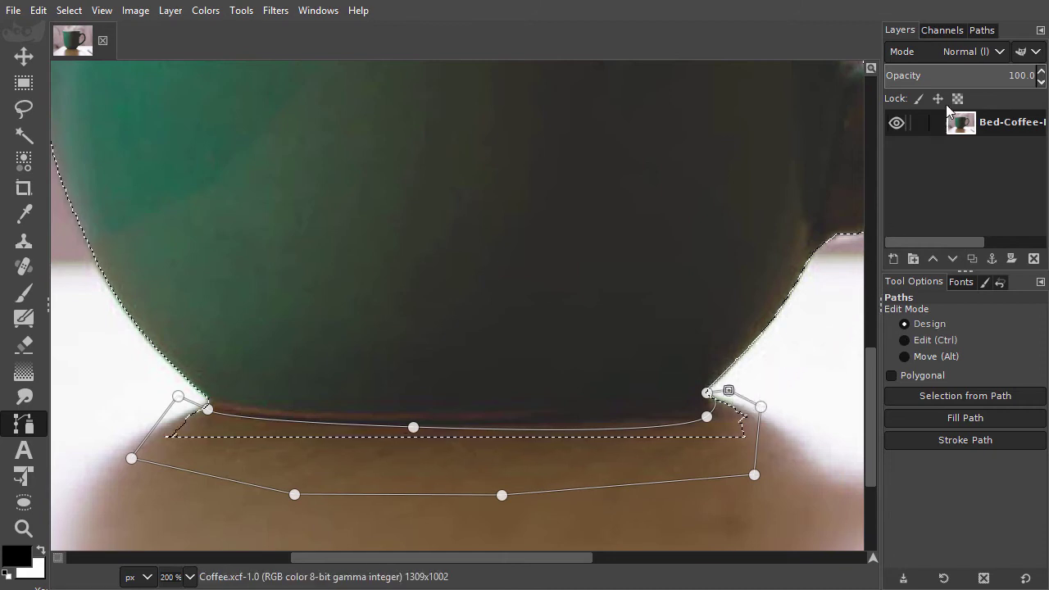
Step: Subtract the curved path from the mug selection using the Paths list
click(982, 30)
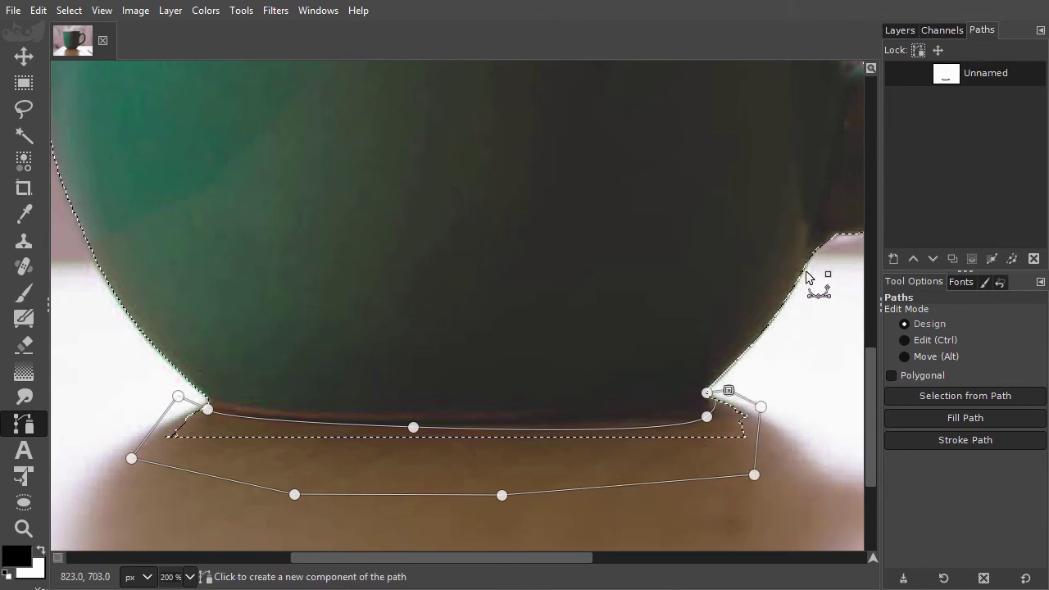
alt+click(949, 78)
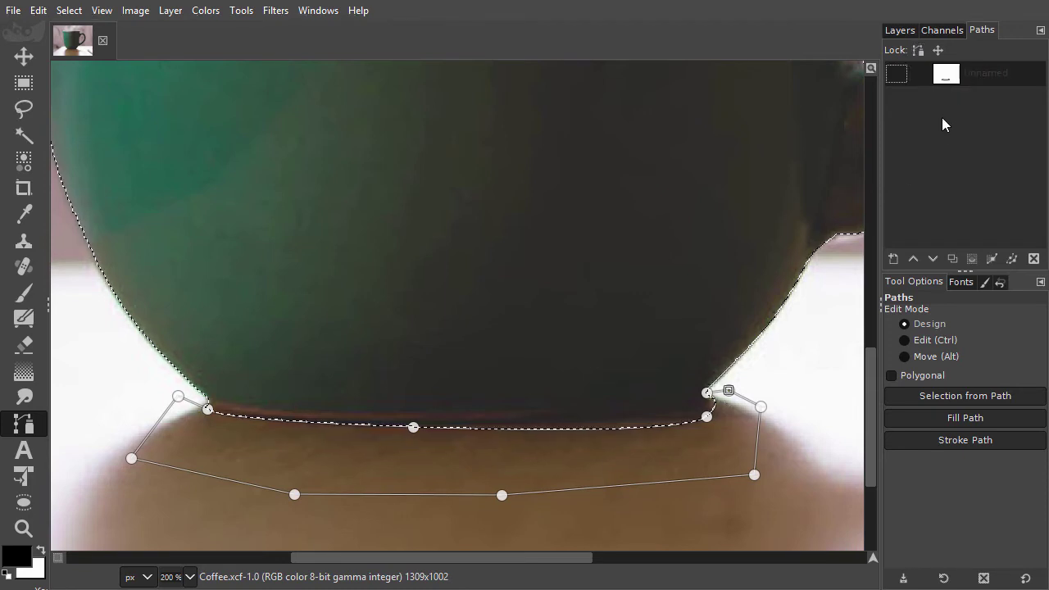
Step: Save the current mug selection as a new path and make it the active path
key(m)
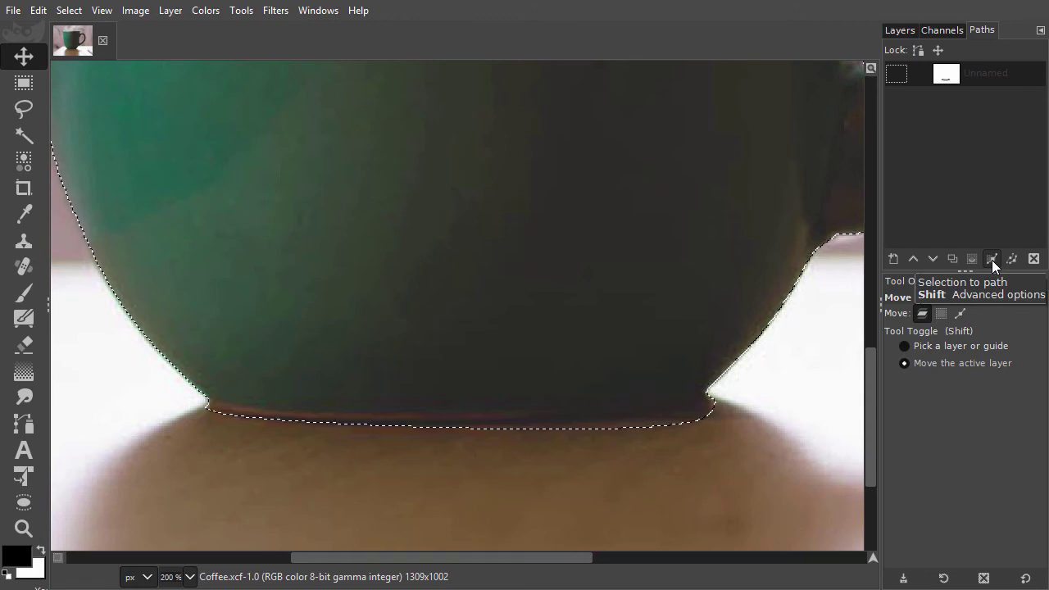
click(991, 260)
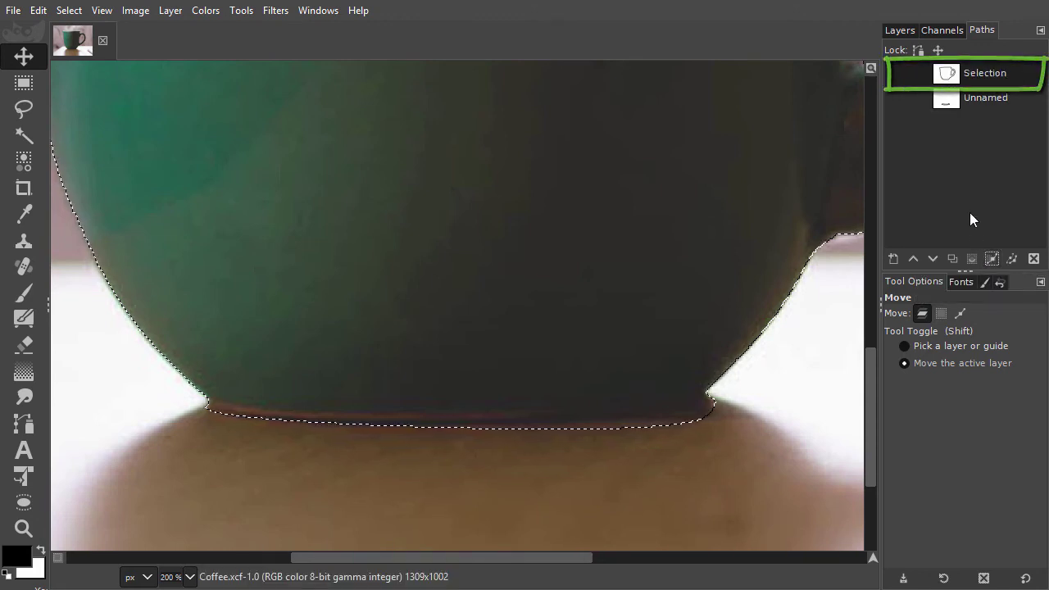
click(948, 73)
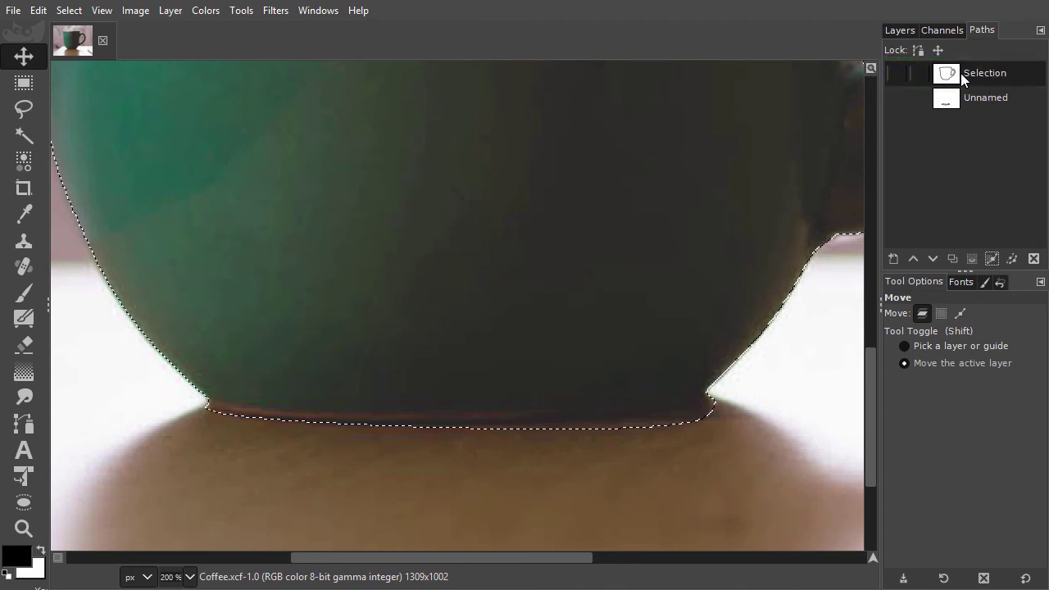
Step: Edit the Selection path, clear the selection, and zoom in on the mug handle
double_click(948, 74)
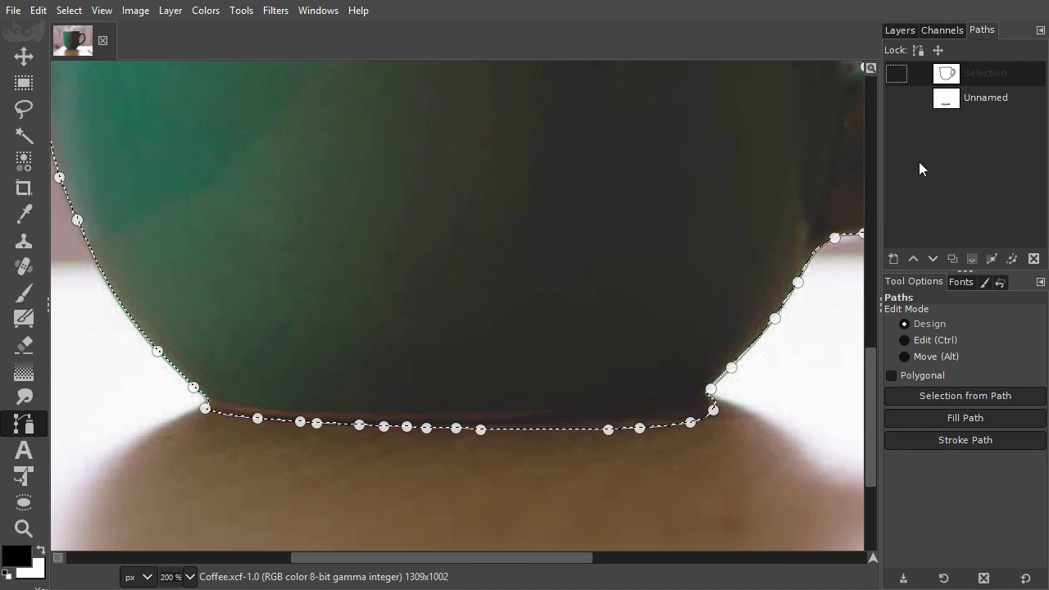
key(ctrl+shift+a)
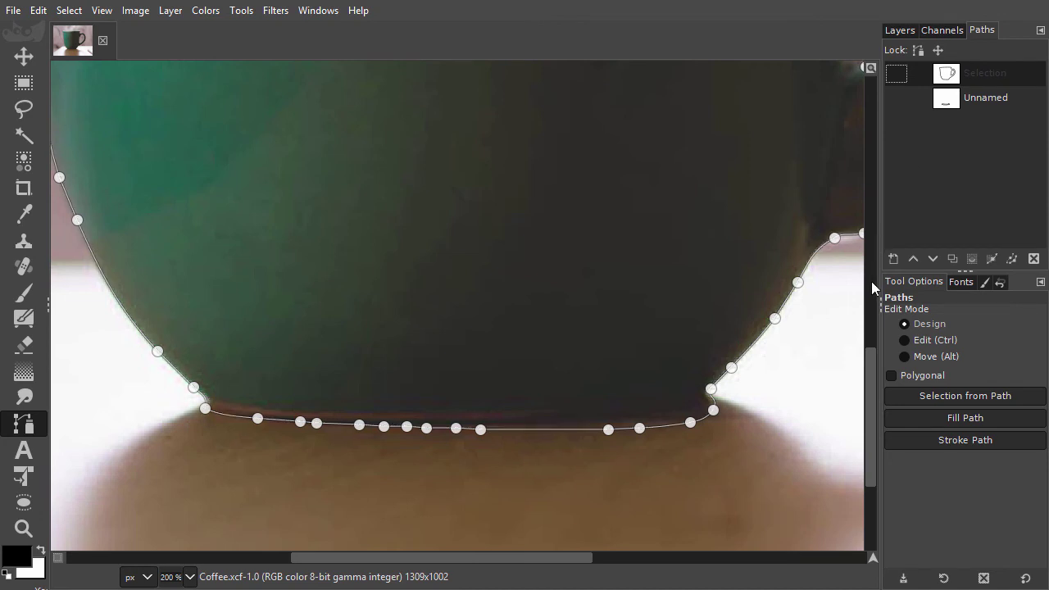
drag(869, 352, 877, 188)
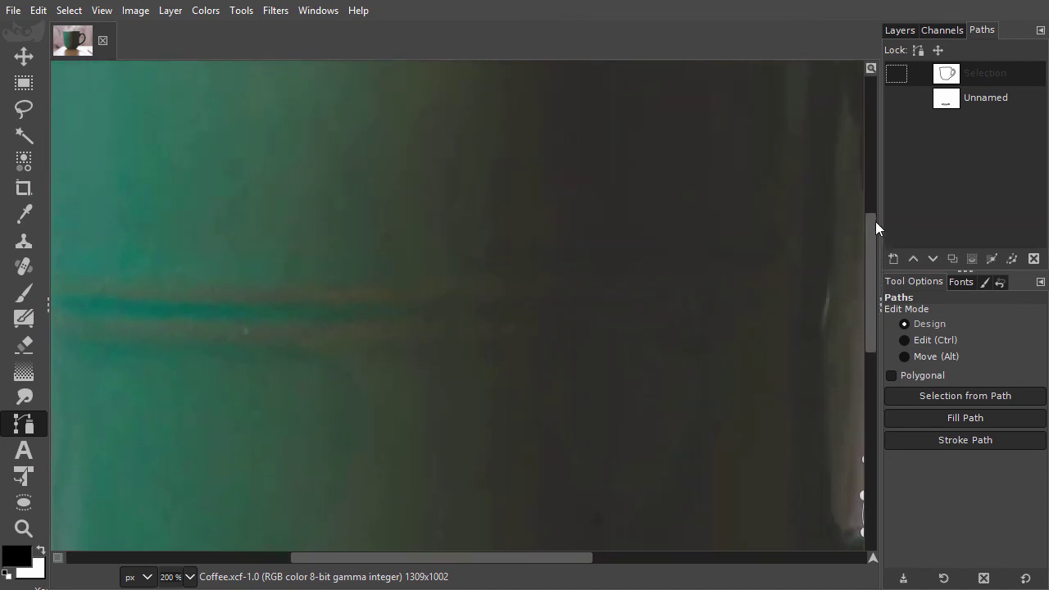
mouse_move(793, 170)
mouse_down()
mouse_move(503, 288)
mouse_move(374, 294)
mouse_up()
ctrl+scroll(496, 250, up, 1)
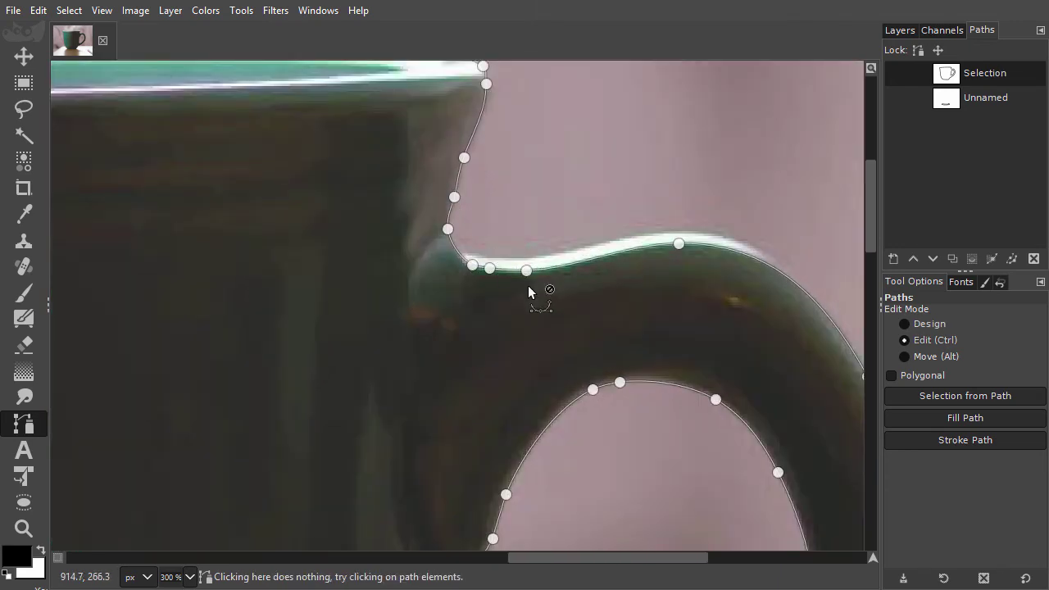
ctrl+scroll(528, 287, up, 1)
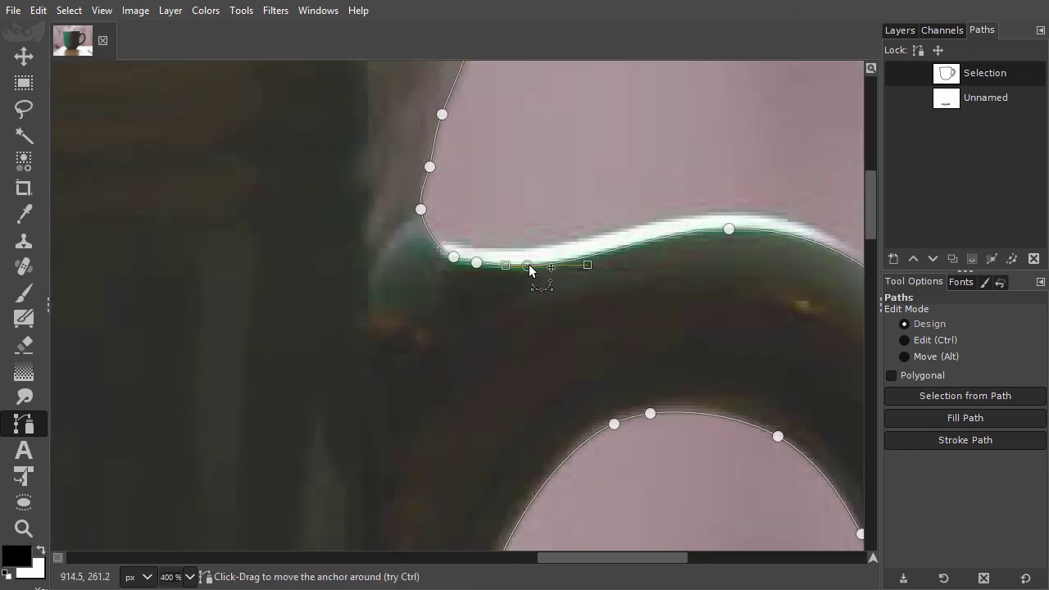
Step: Move anchors and bend curves so the path hugs the handle's bright upper edge
drag(524, 267, 537, 249)
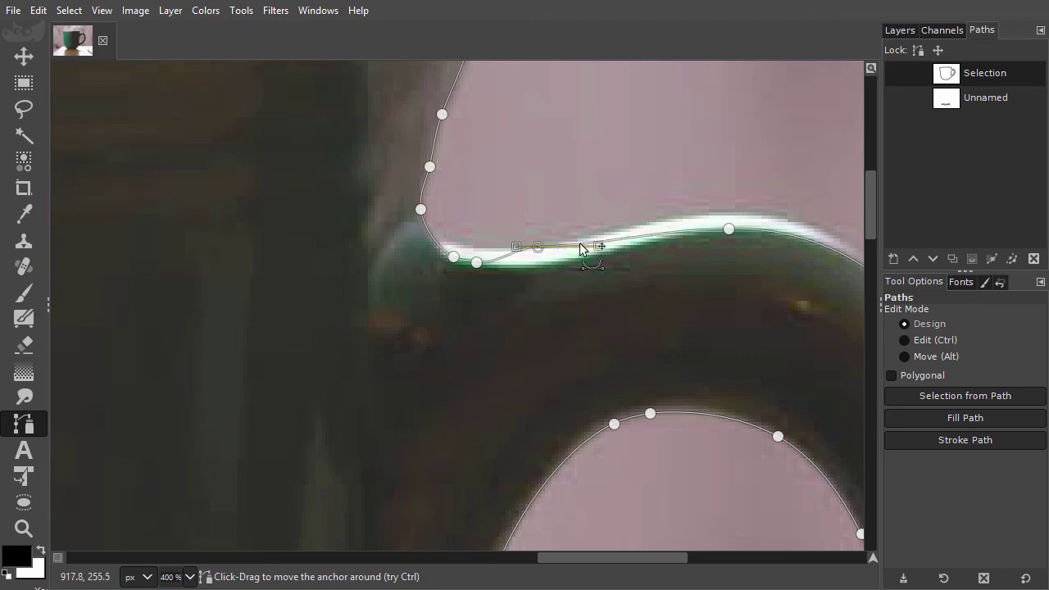
drag(729, 228, 728, 211)
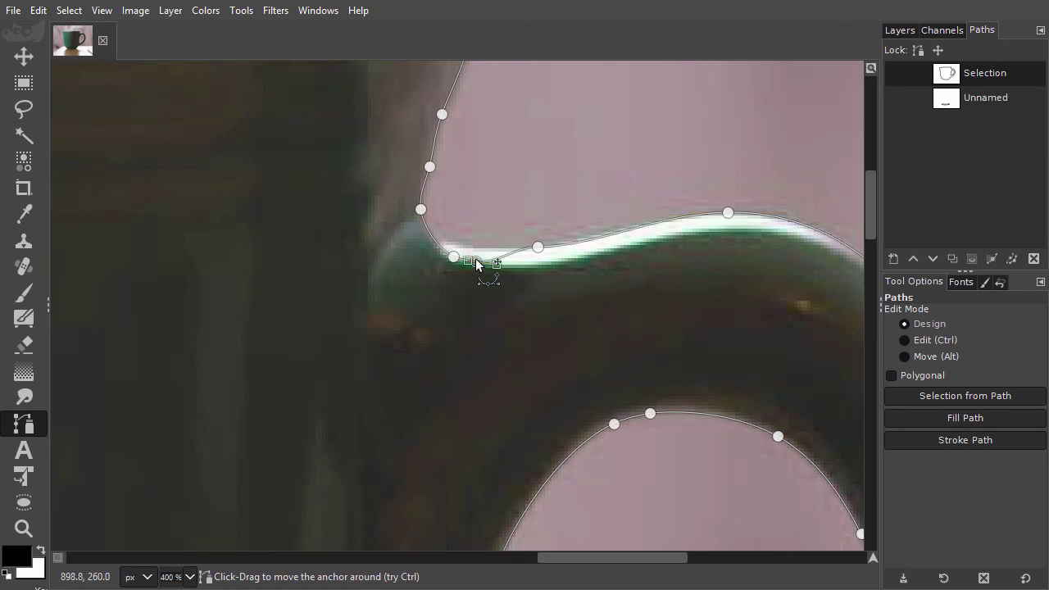
mouse_move(478, 264)
mouse_down()
mouse_move(473, 247)
mouse_move(444, 243)
mouse_up()
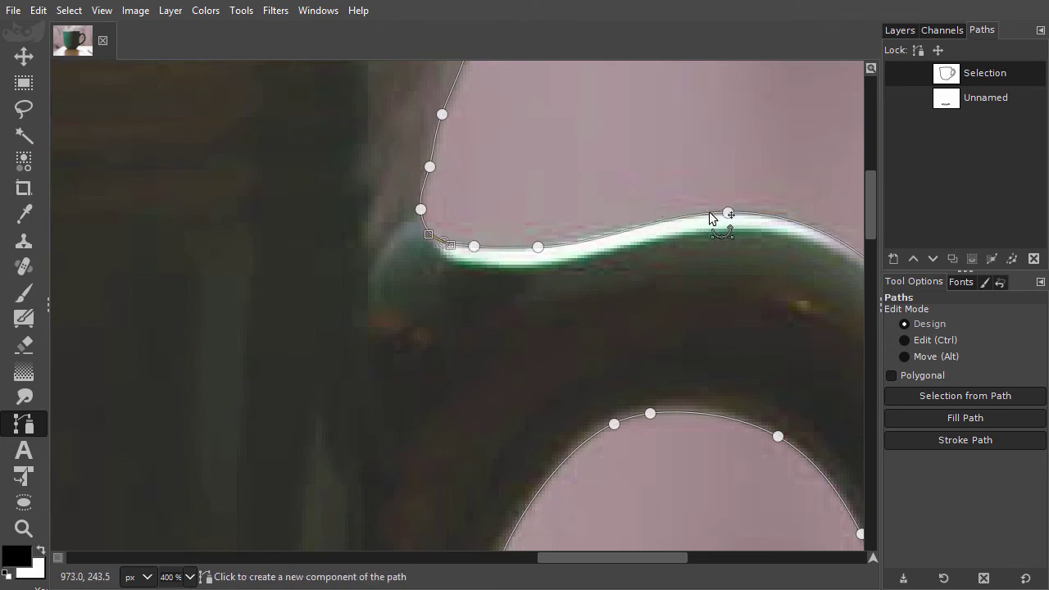
click(537, 246)
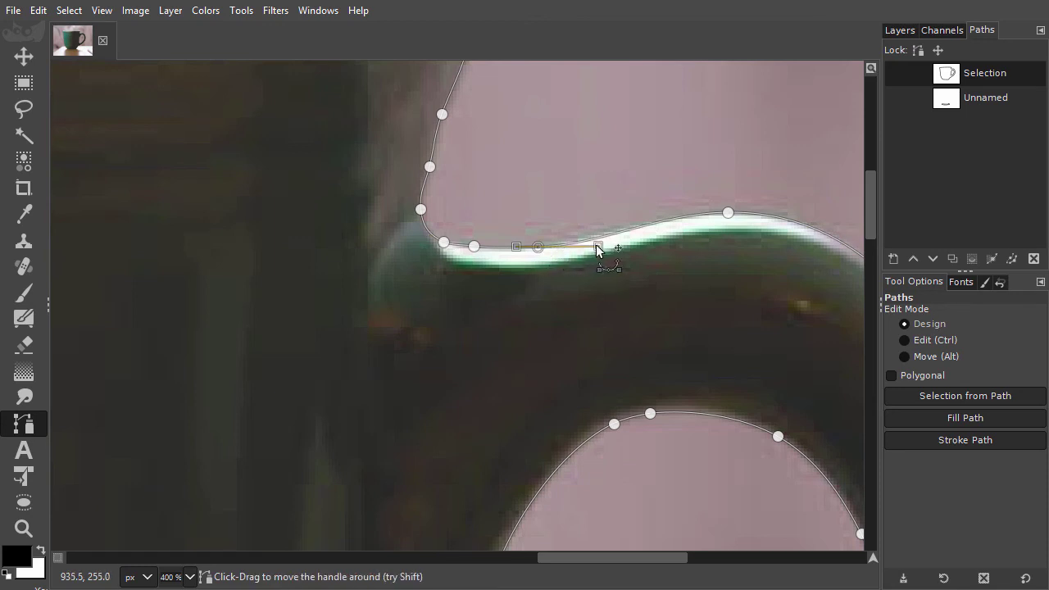
drag(604, 249, 597, 237)
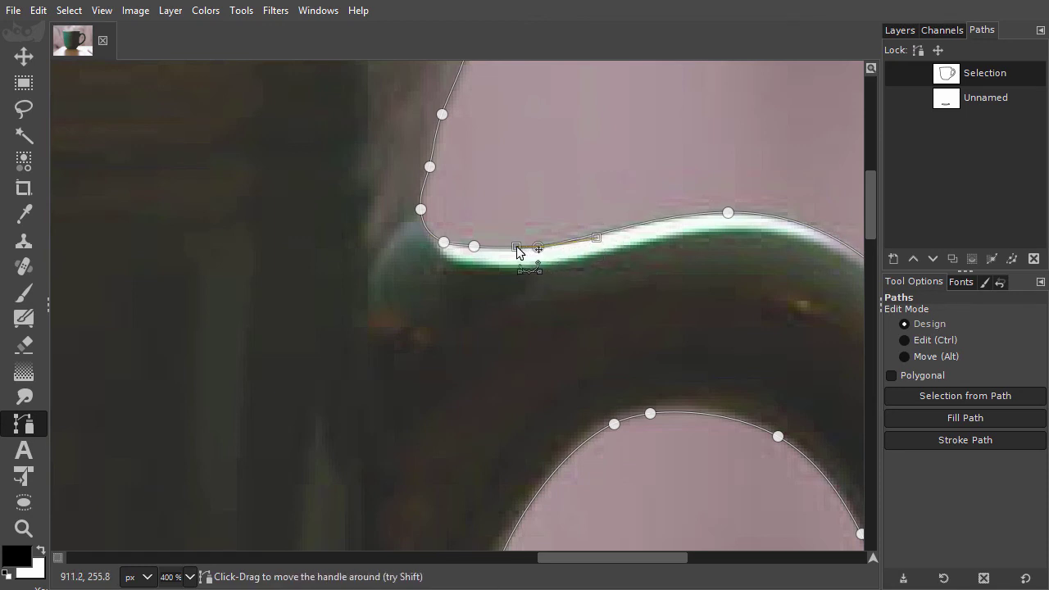
drag(515, 246, 509, 247)
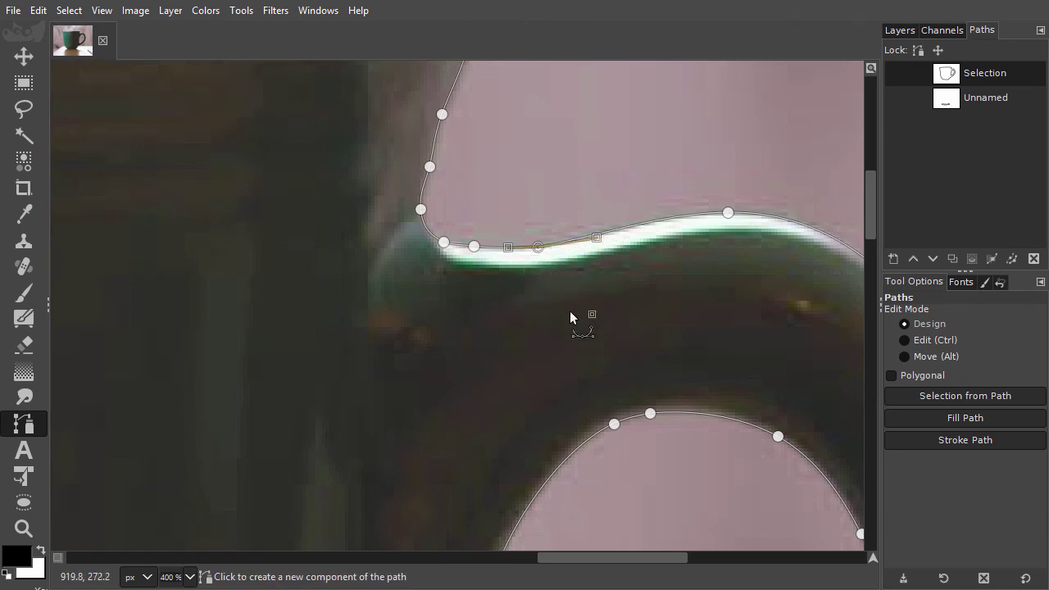
Step: At the handle's inner opening, move an anchor and delete the redundant corner anchor
scroll(651, 371, down, 1)
scroll(647, 304, down, 2)
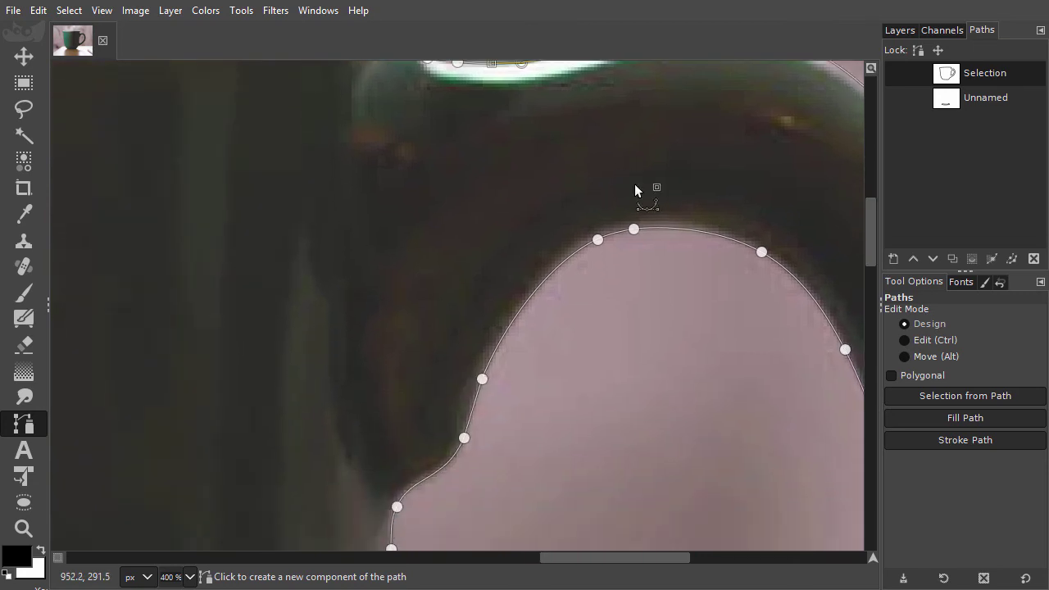
scroll(657, 366, down, 3)
scroll(625, 344, down, 1)
scroll(566, 304, down, 2)
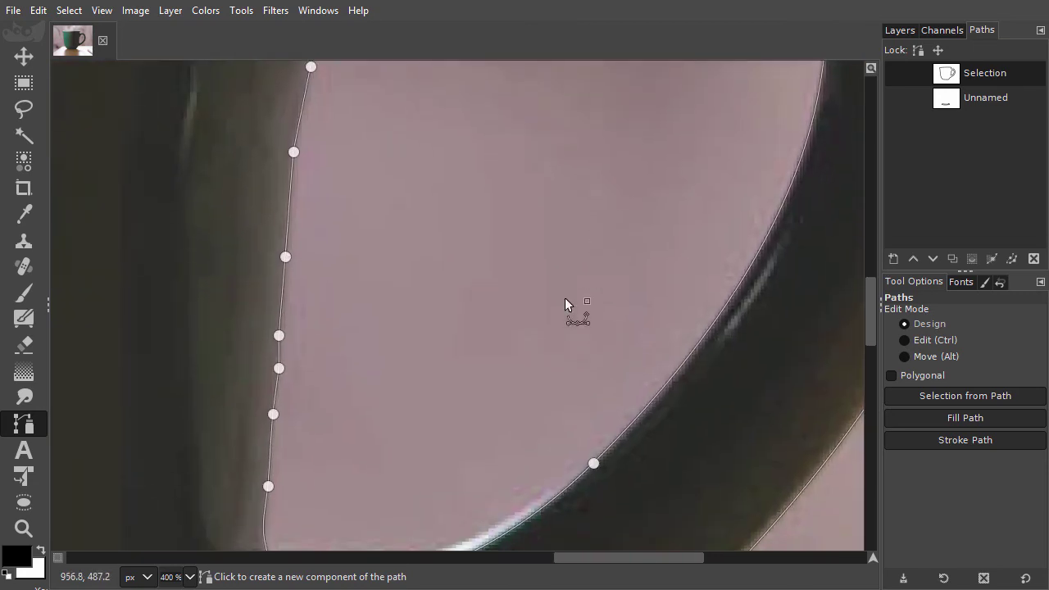
scroll(515, 300, down, 2)
scroll(554, 193, down, 2)
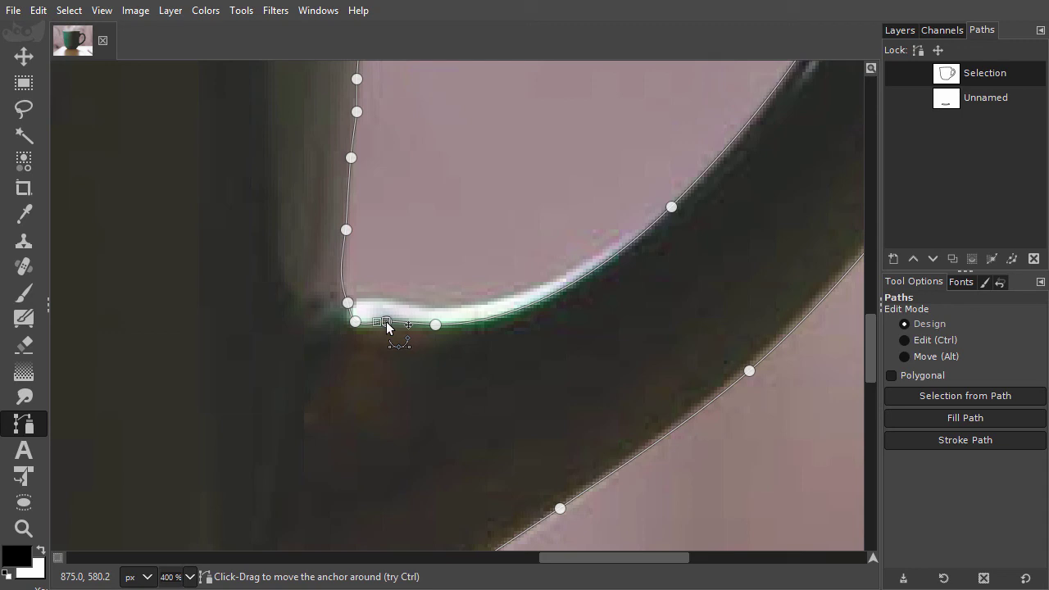
drag(386, 322, 356, 320)
ctrl+shift+click(356, 320)
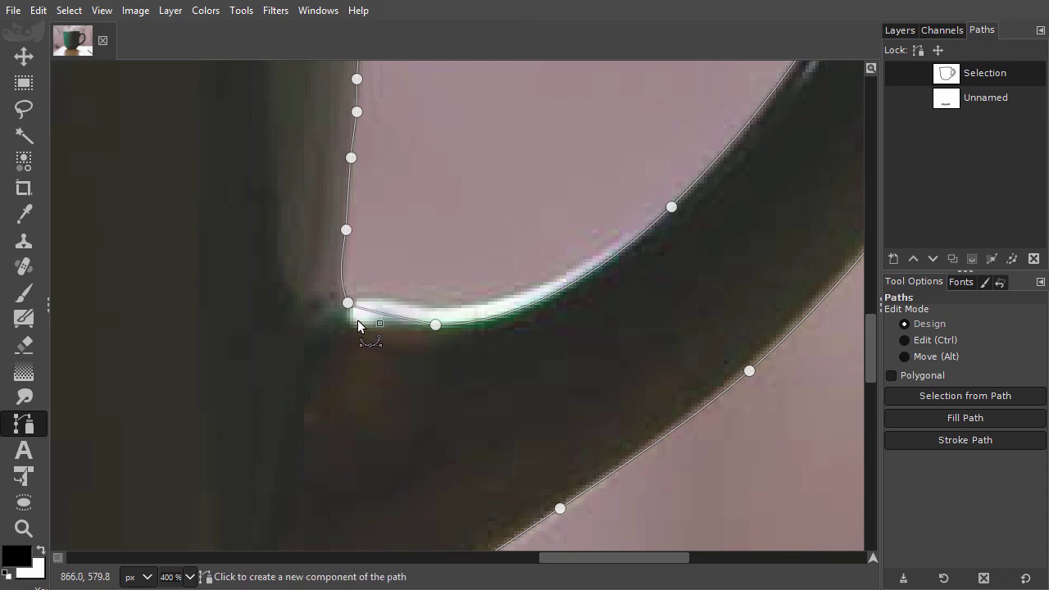
Step: Reshape the curves and round the corner to follow the handle's inner edge
drag(435, 326, 440, 308)
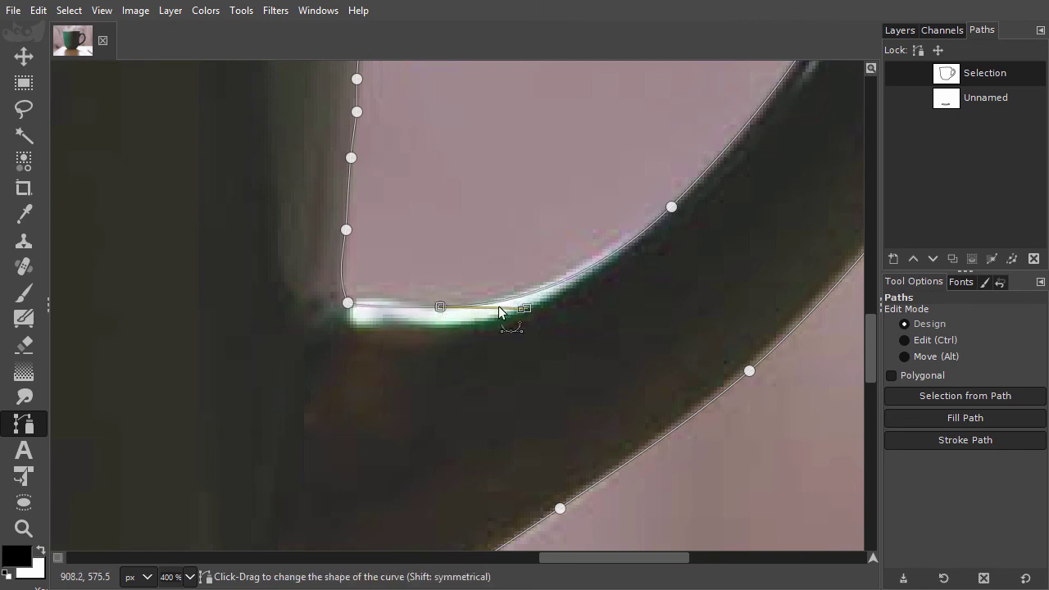
drag(527, 308, 527, 296)
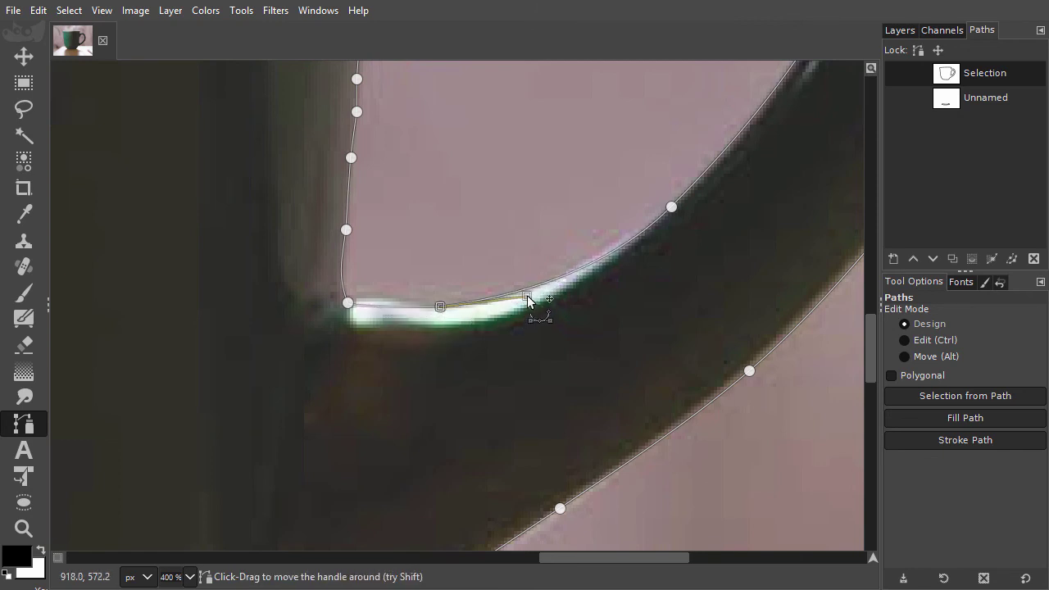
click(673, 207)
drag(611, 264, 581, 271)
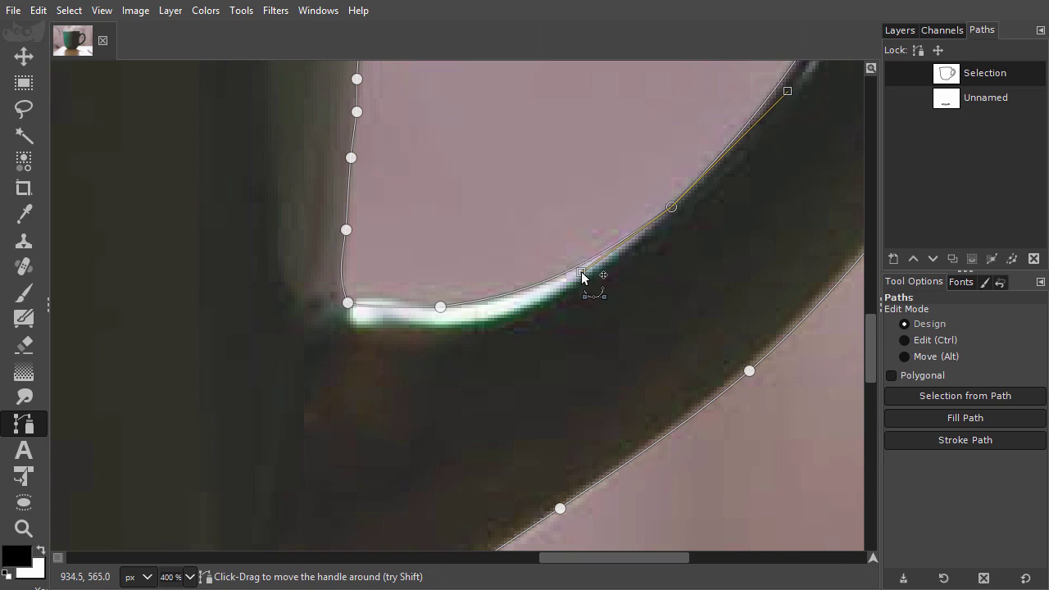
click(347, 304)
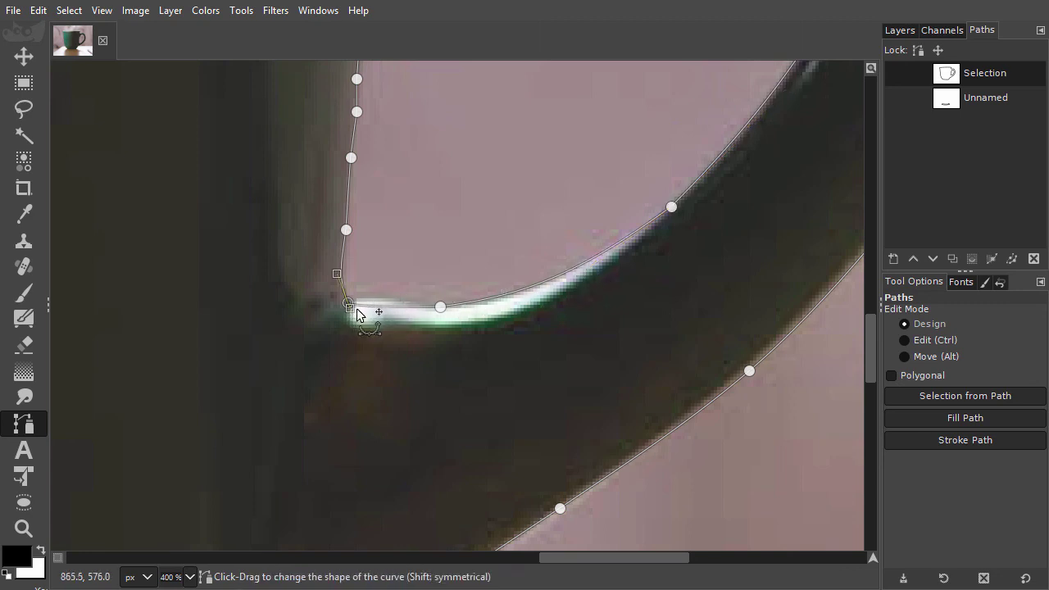
drag(348, 310, 381, 300)
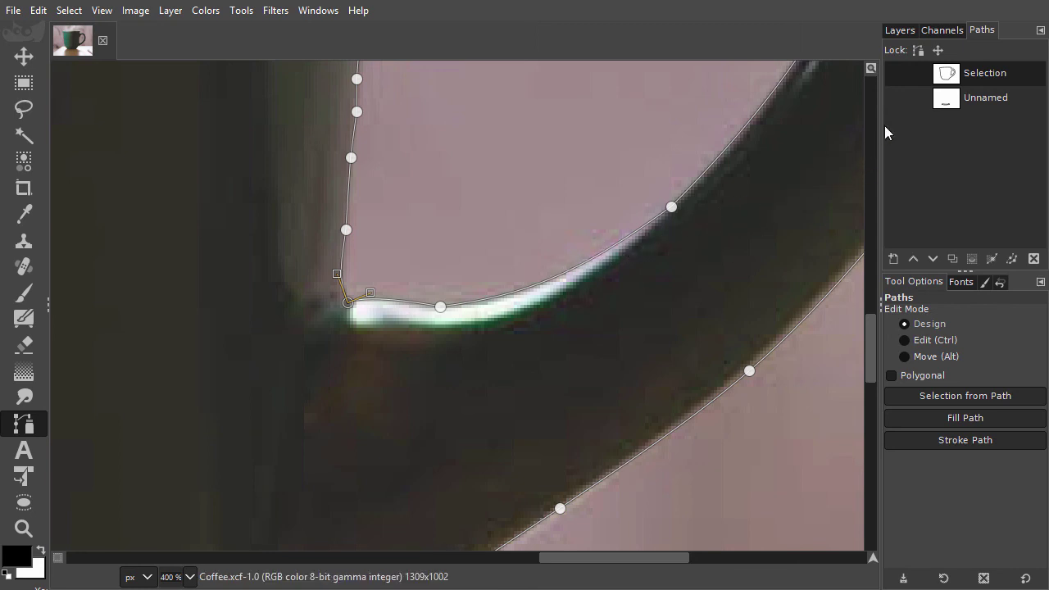
Step: Convert the refined path to a selection, fit the image, and copy the mug to a new layer
alt+click(946, 78)
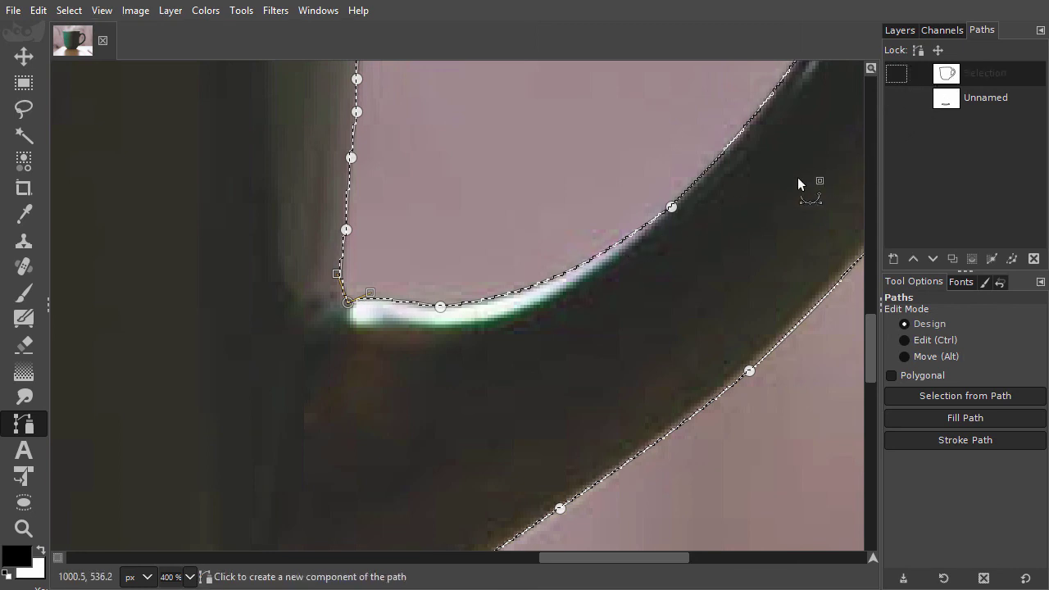
key(m)
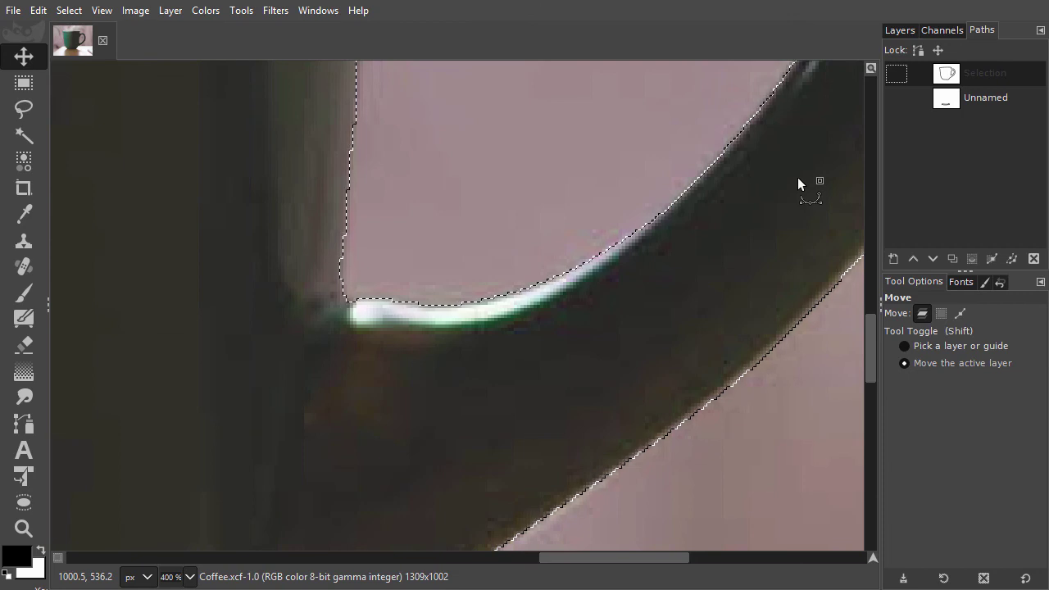
key(shift+ctrl+j)
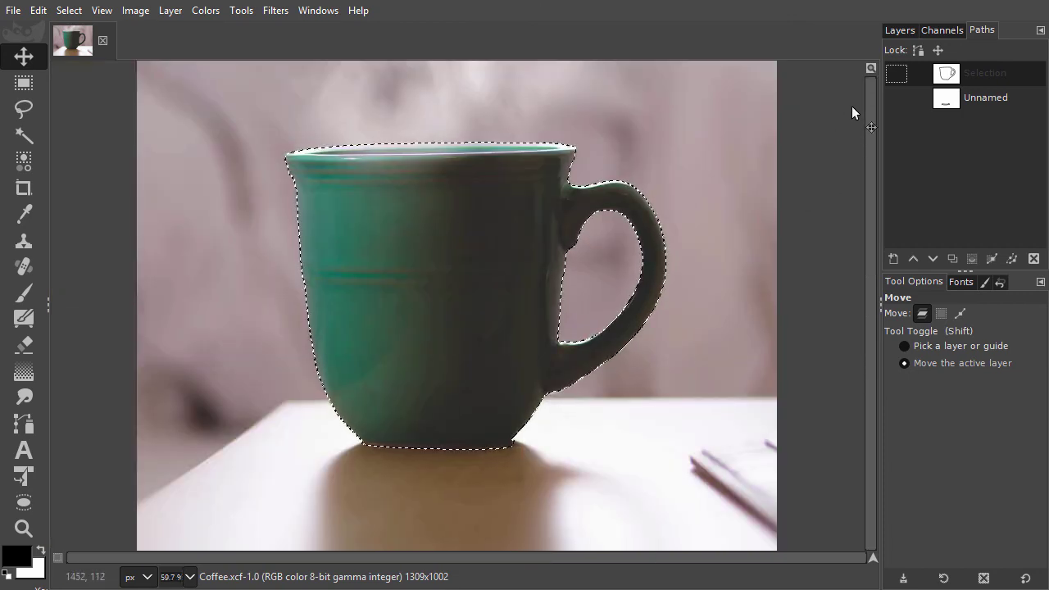
click(898, 31)
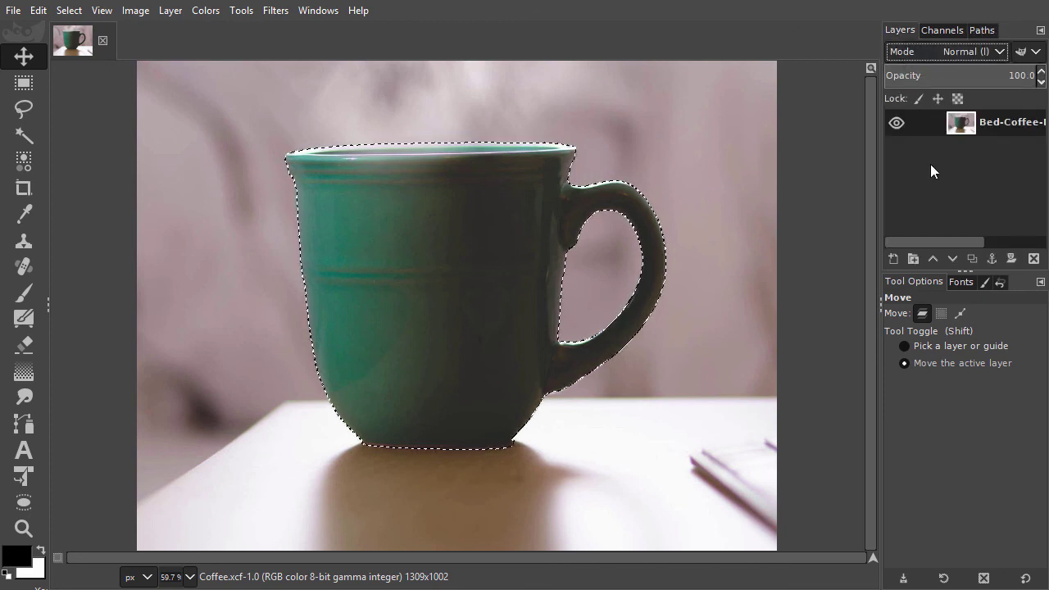
key(ctrl+j)
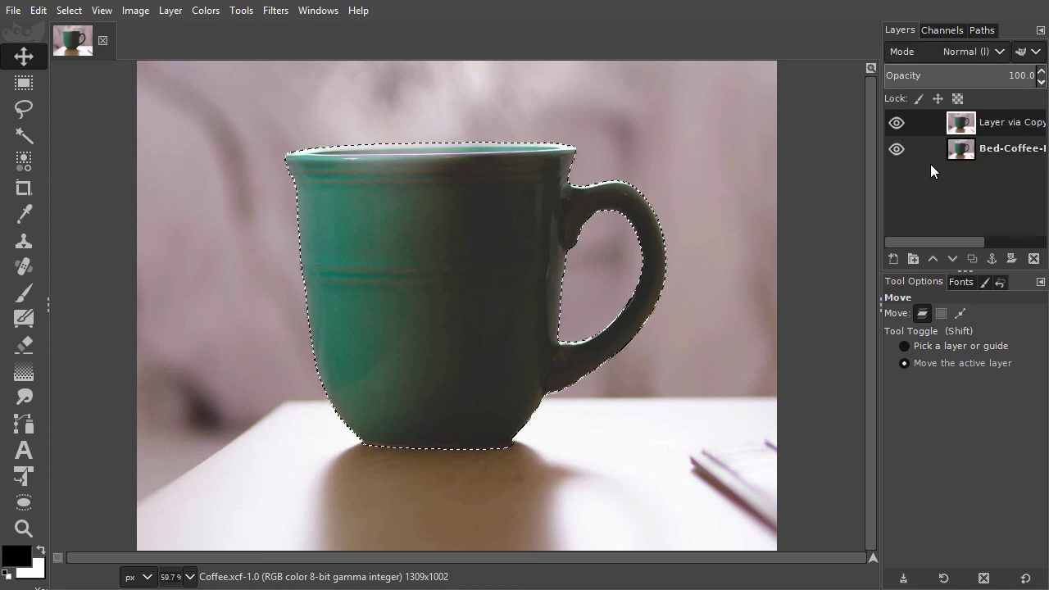